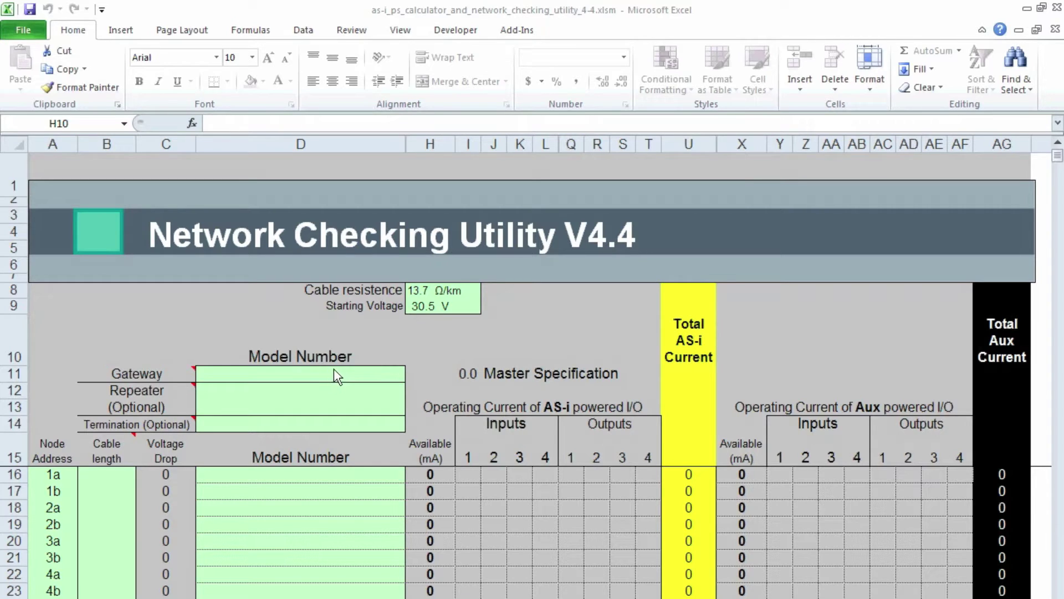
# Step: Set the gateway model in D11 to VBG-ENX-K20-DMD, for 270 mA total AS-i current
pyautogui.click(346, 375)
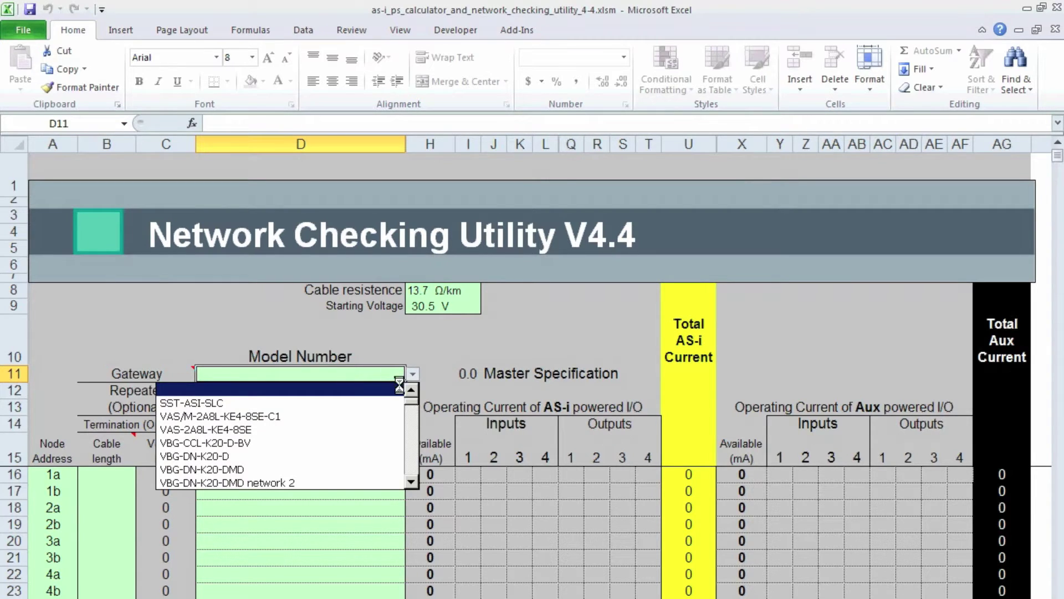
pyautogui.scroll(-3, 409, 435)
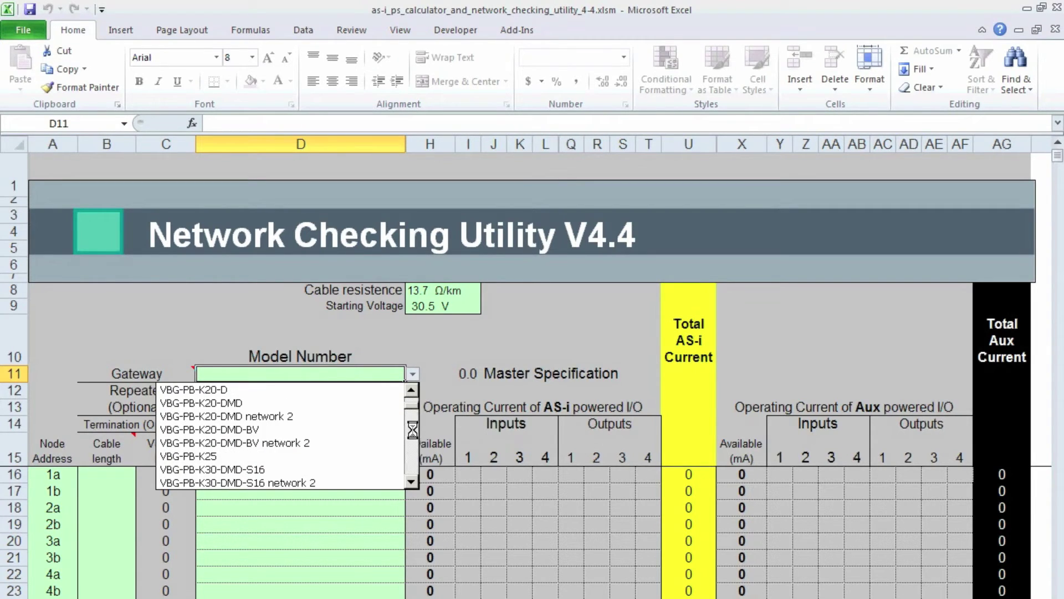
pyautogui.scroll(-3, 412, 430)
pyautogui.scroll(10, 413, 395)
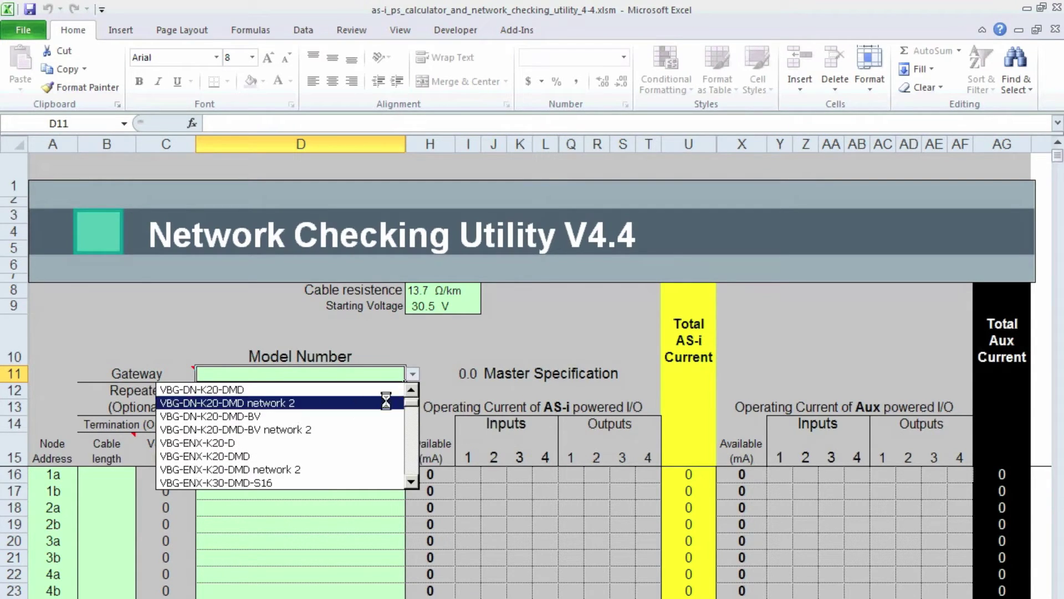
pyautogui.click(354, 456)
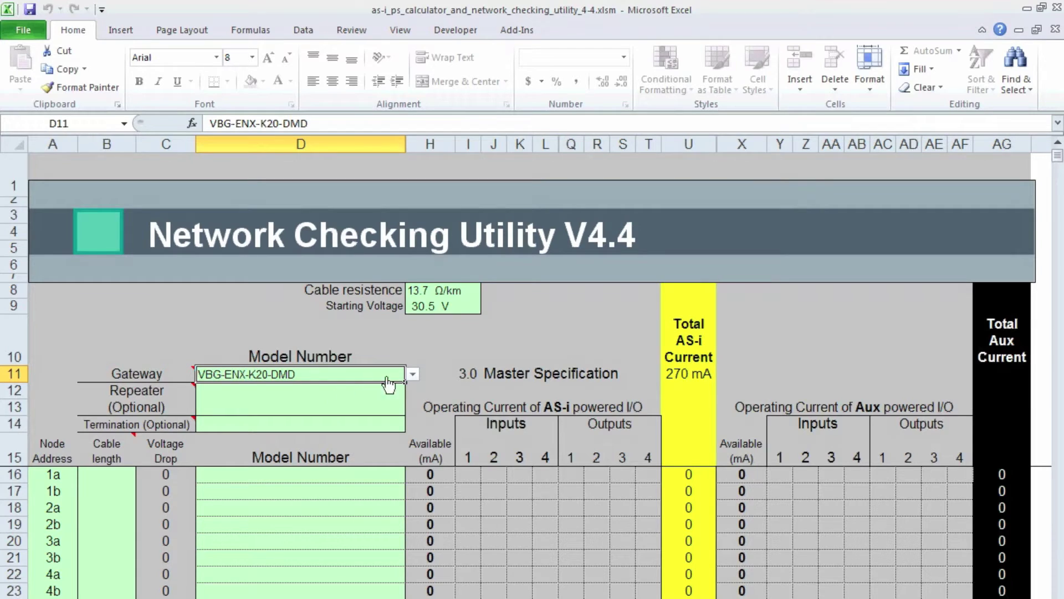
# Step: Give node 1a the VBA-4E-G11-ZAJ-F module and copy it to nodes 1b and 2a
pyautogui.click(273, 475)
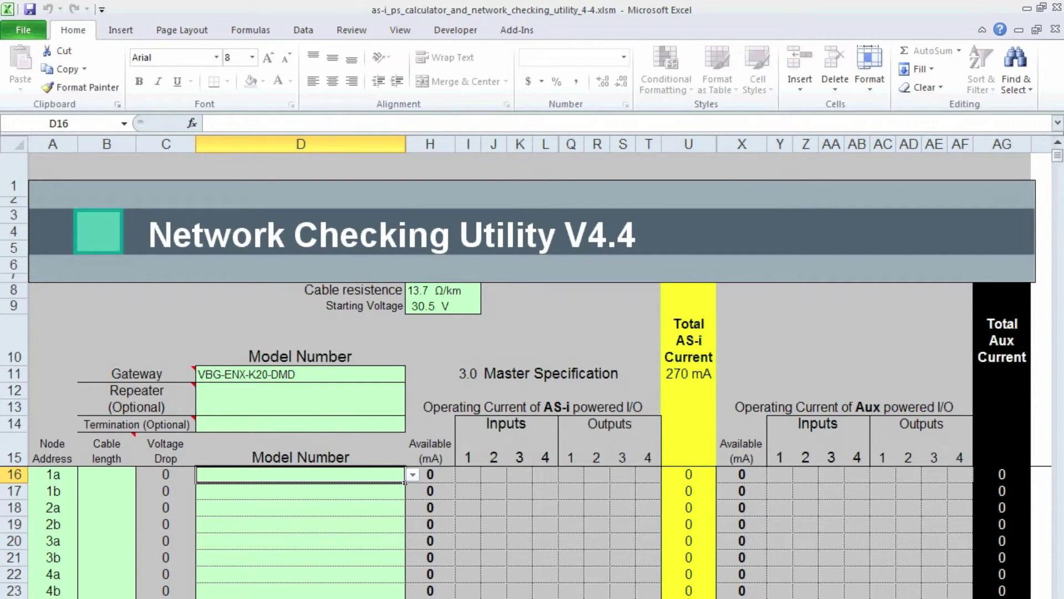
pyautogui.click(413, 475)
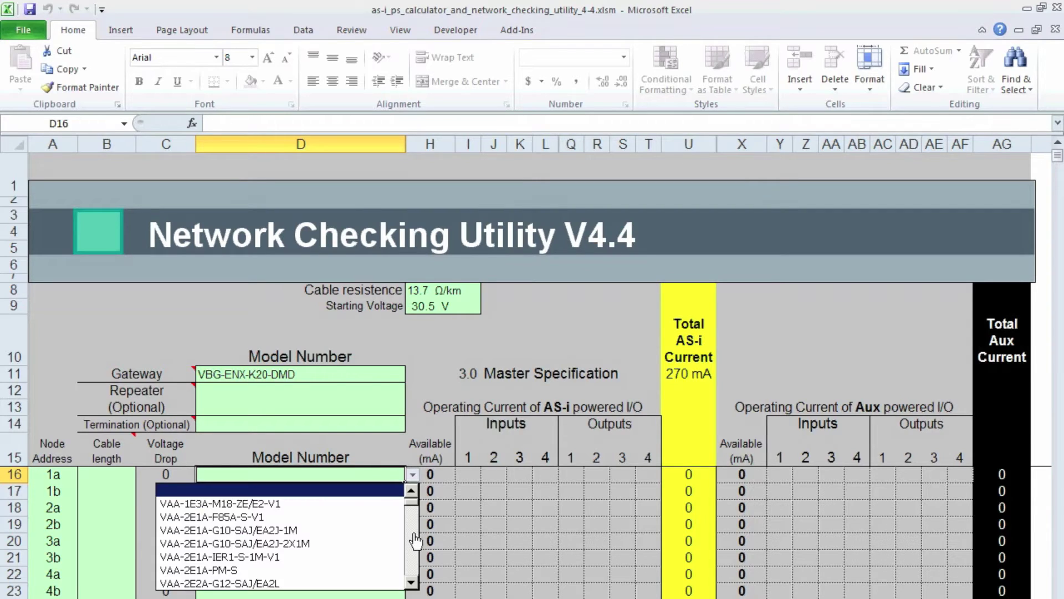
pyautogui.scroll(-15, 415, 556)
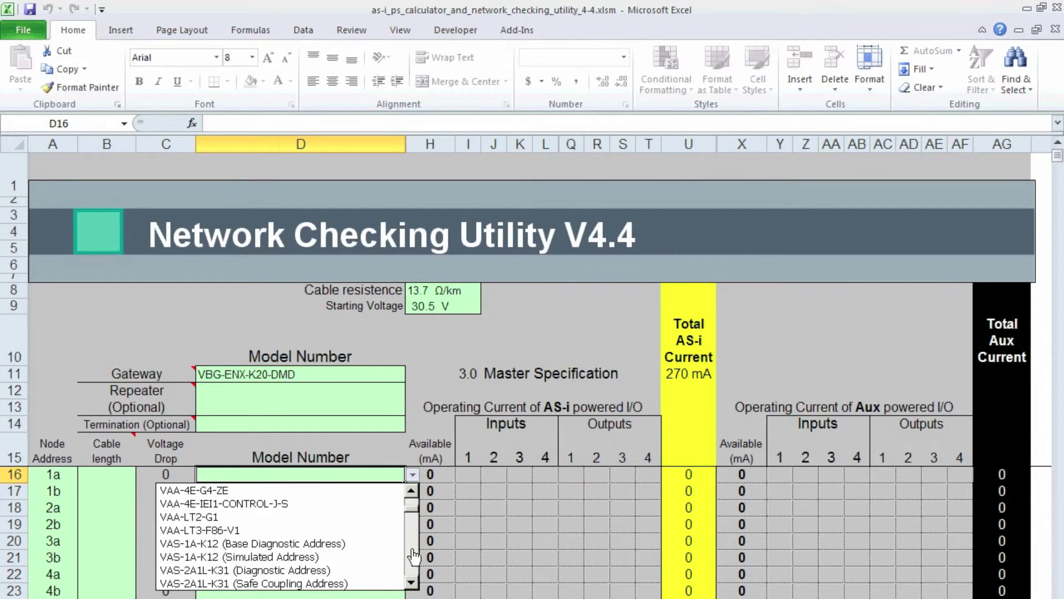
pyautogui.scroll(-10, 415, 556)
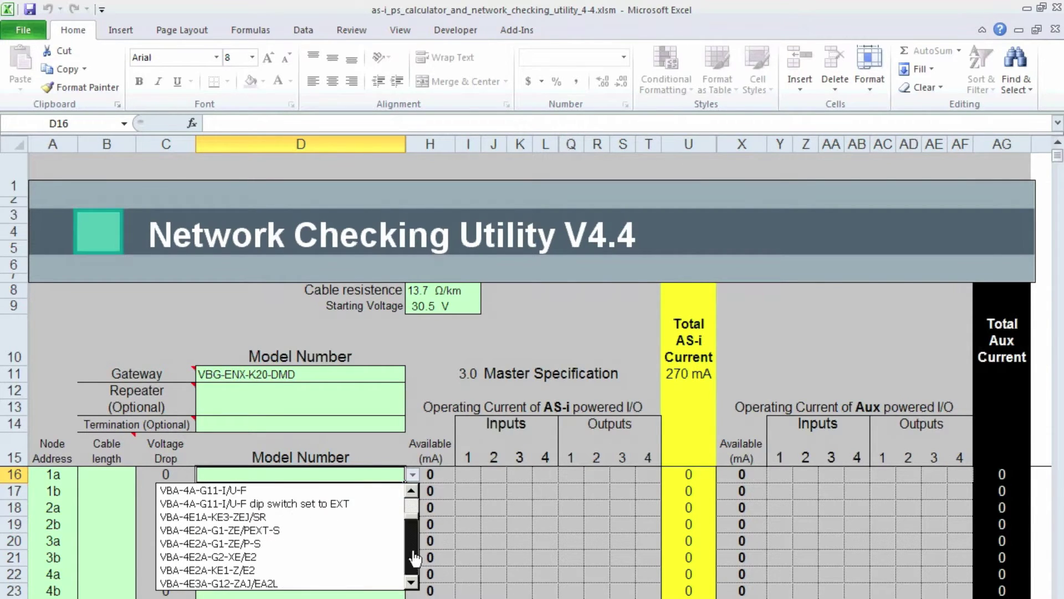
pyautogui.scroll(-8, 415, 556)
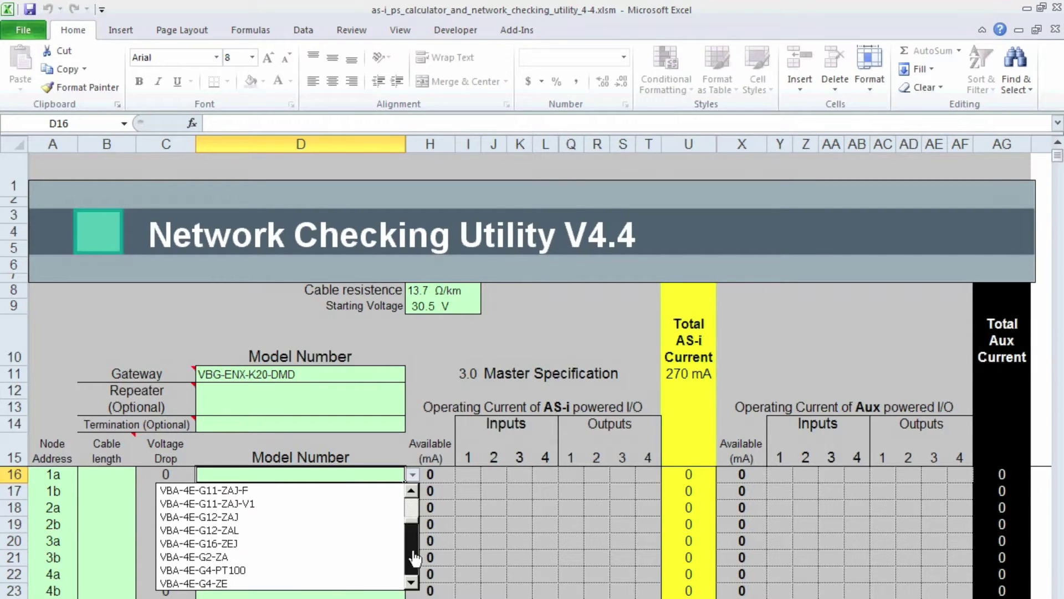
pyautogui.click(387, 490)
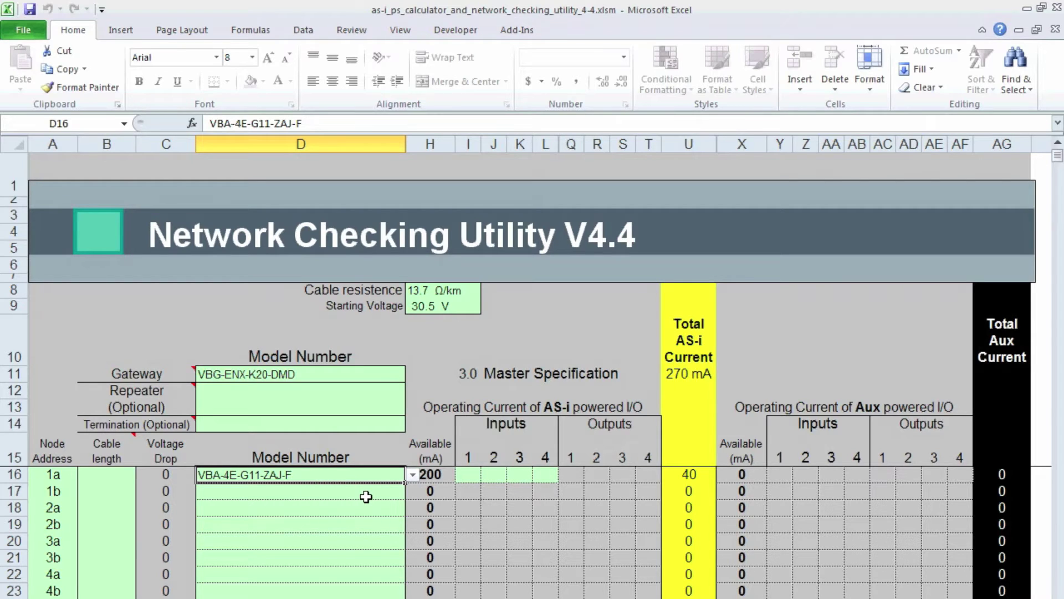
pyautogui.click(327, 477)
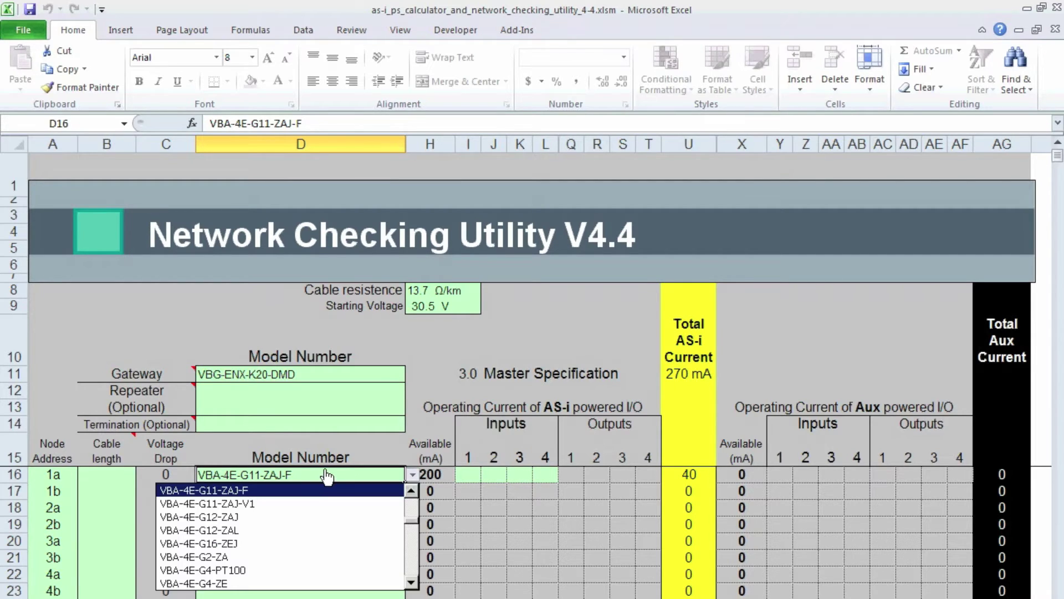
pyautogui.click(328, 477)
pyautogui.hotkey('ctrl', 'c')
pyautogui.press('Down')
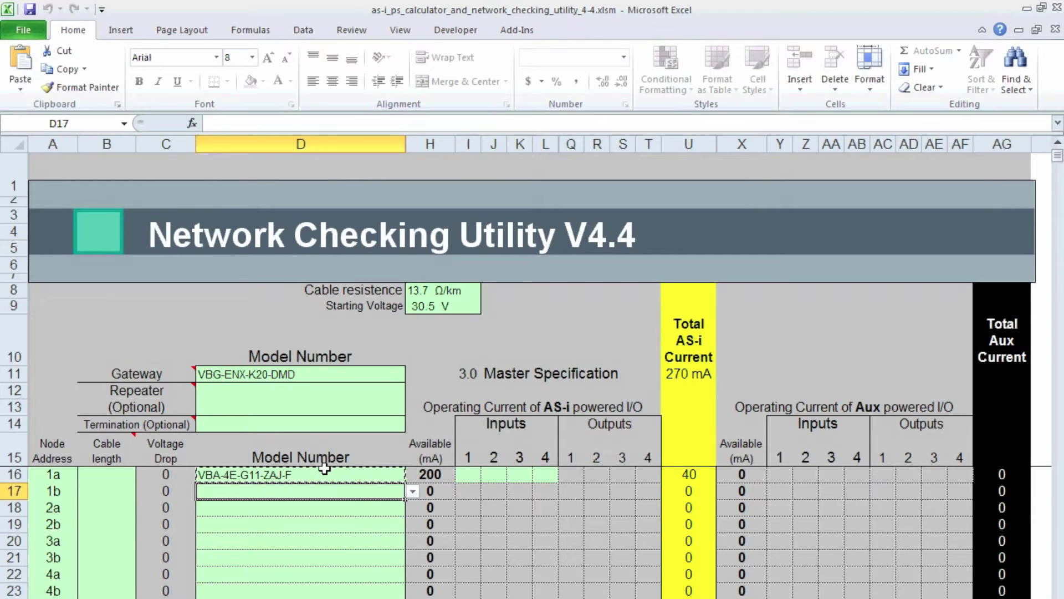
pyautogui.hotkey('shift', 'Down')
pyautogui.press('Return')
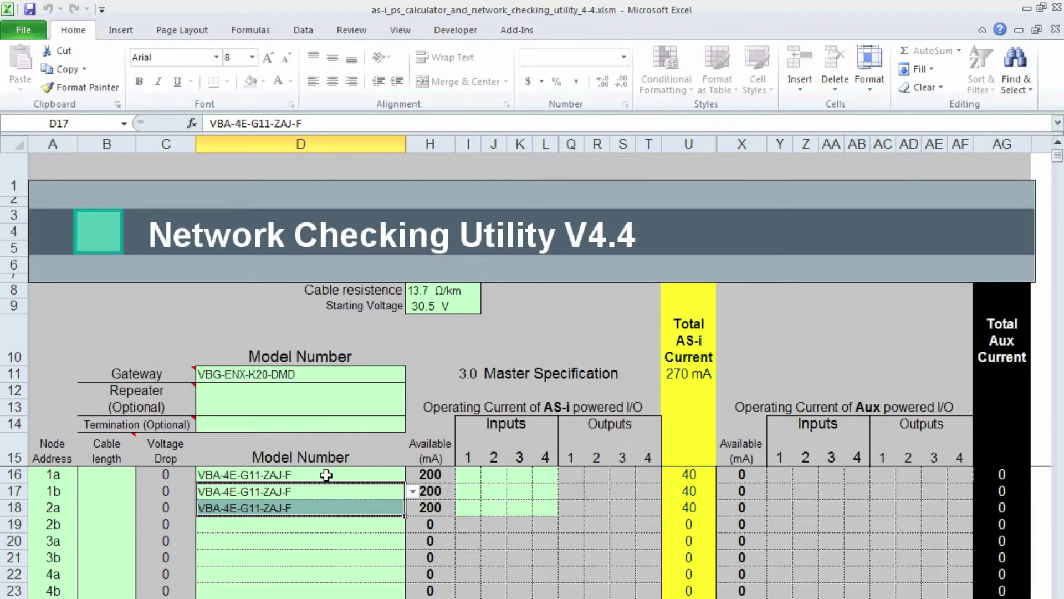
# Step: Set node 1a's cable length to 90 m
pyautogui.click(326, 475)
pyautogui.click(115, 472)
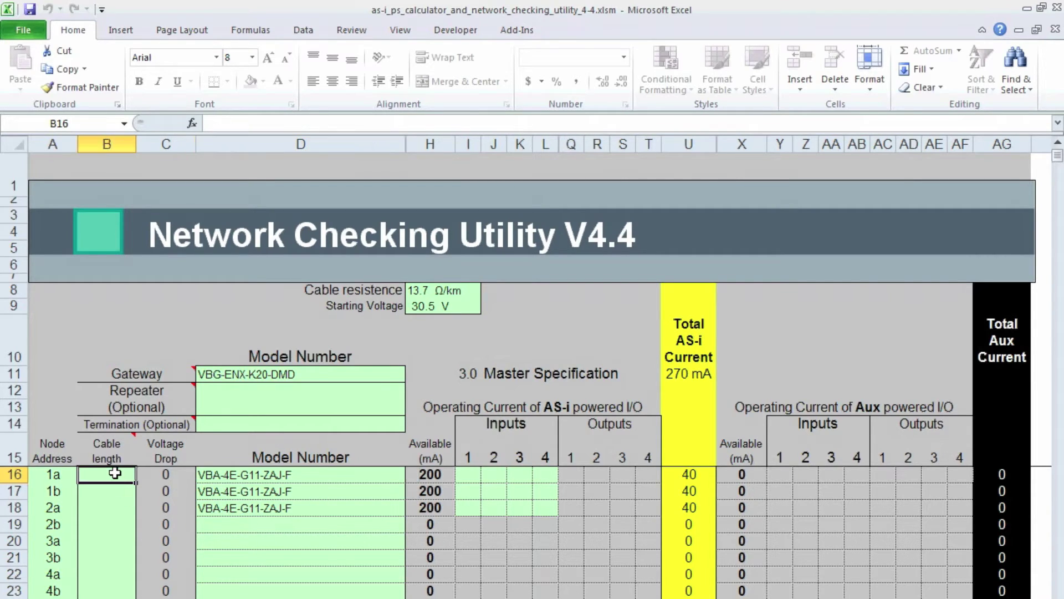
pyautogui.write('90')
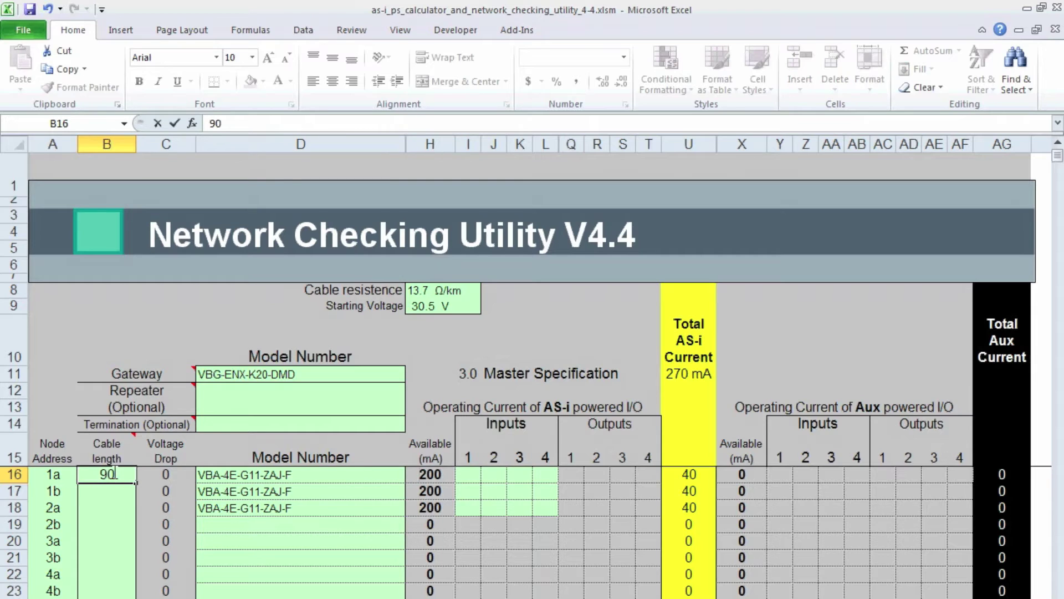
pyautogui.press('Return')
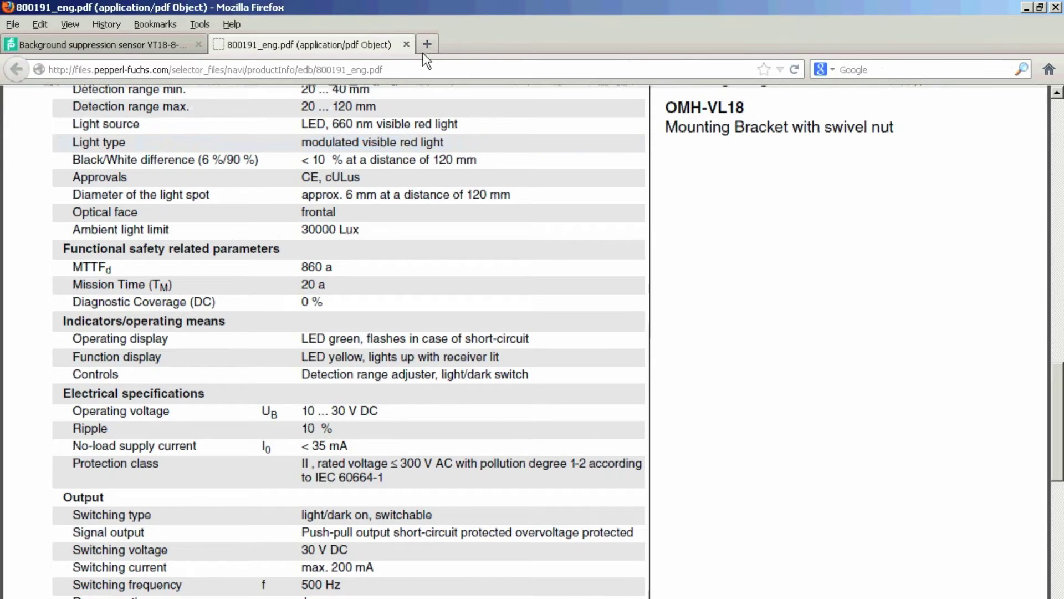
# Step: Close the datasheet PDF tab and search the Pepperl+Fuchs site for vt18
pyautogui.click(406, 44)
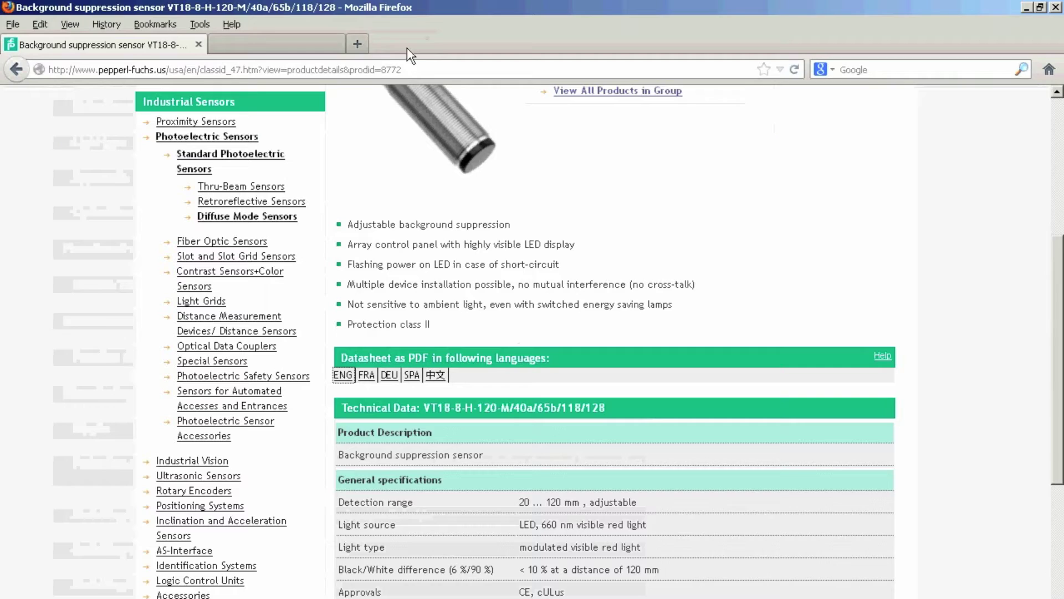
pyautogui.click(1059, 122)
pyautogui.click(773, 142)
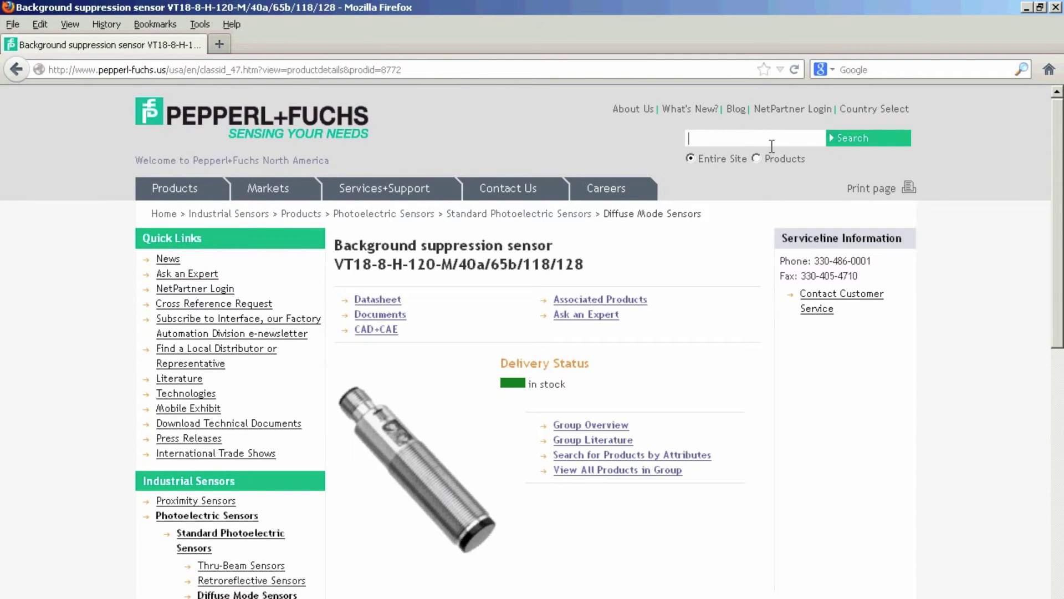
pyautogui.write('vt1')
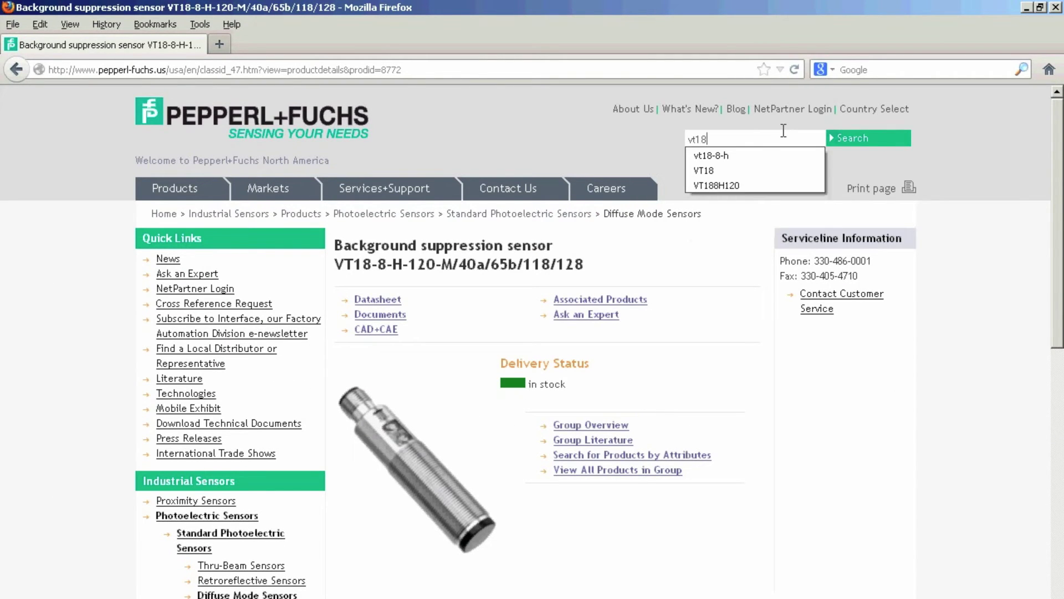
pyautogui.write('8')
pyautogui.press('Return')
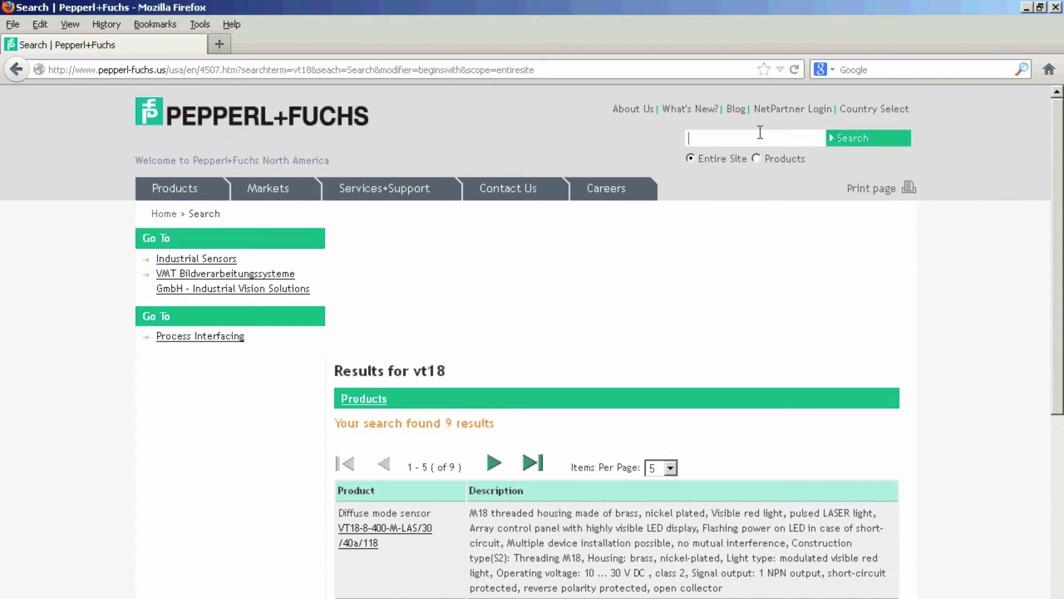
# Step: Search for vt18-8-h and open the English datasheet of VT18-8-H-120-M/40a/65b/118/128
pyautogui.click(760, 132)
pyautogui.write('vt18')
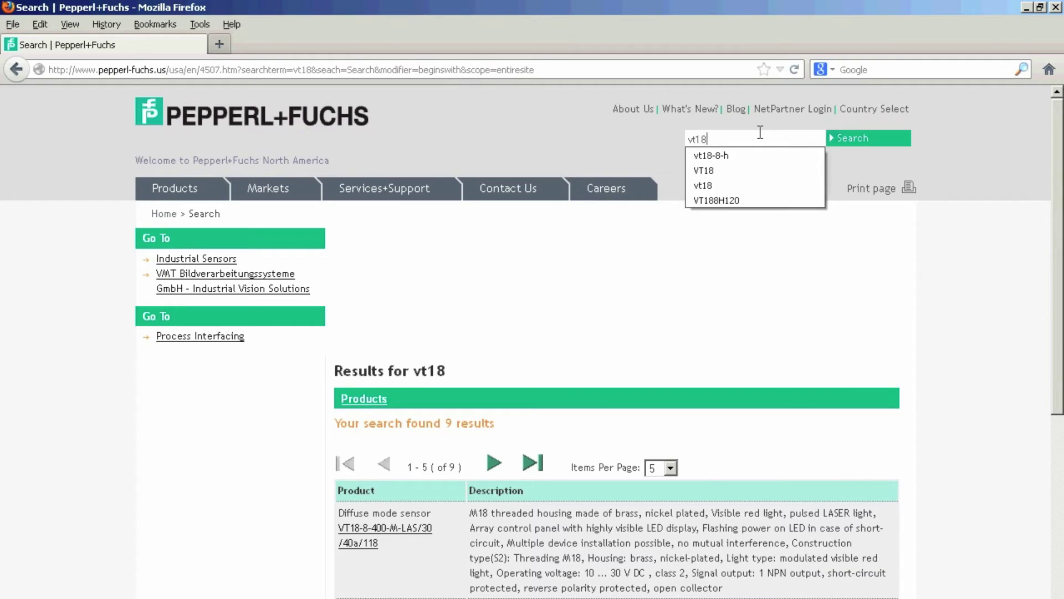
pyautogui.write('-8-h')
pyautogui.press('Return')
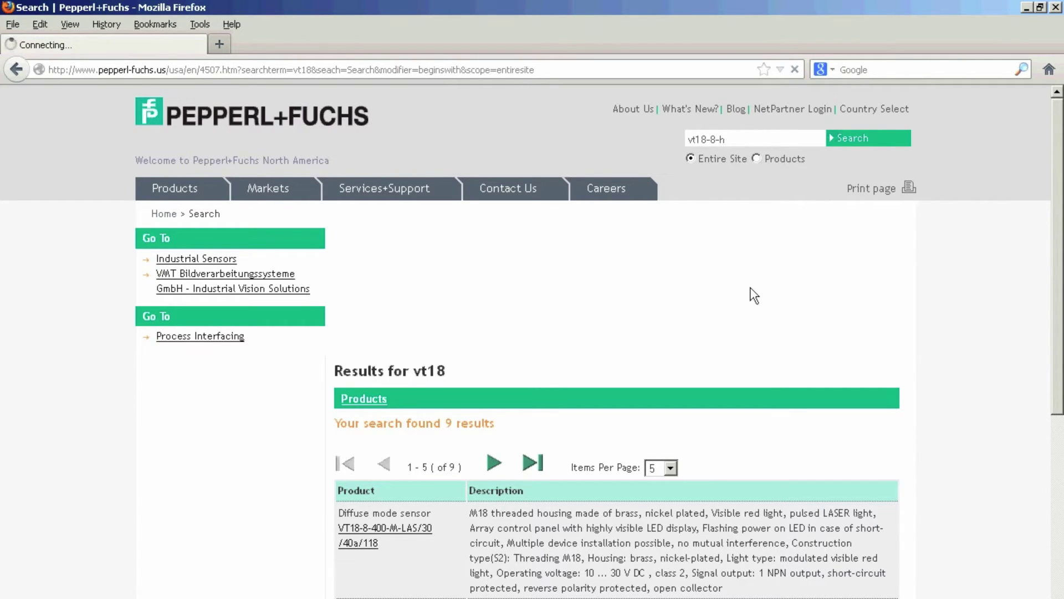
pyautogui.scroll(-5, 804, 436)
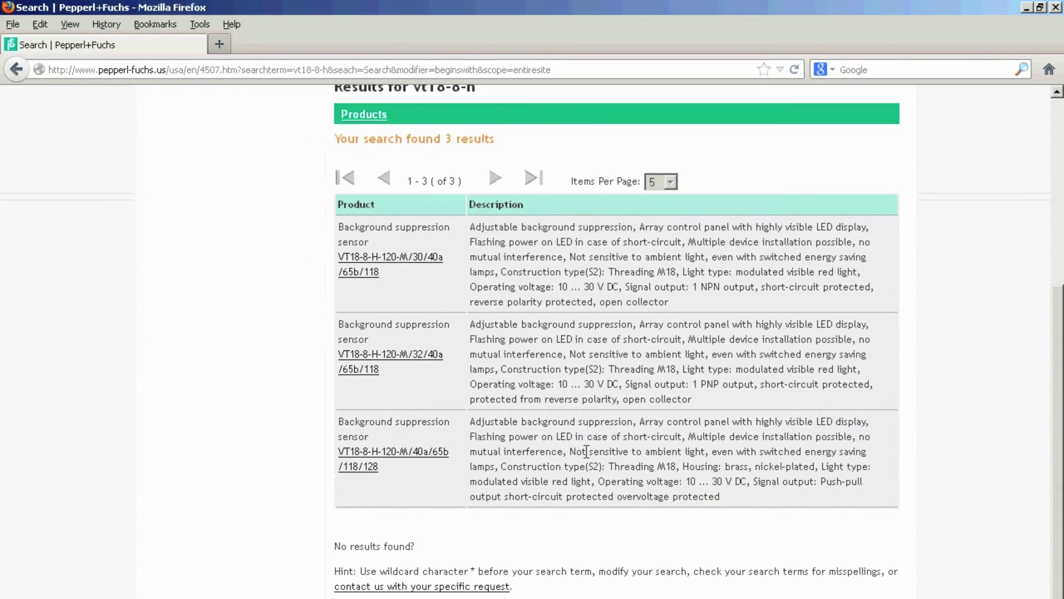
pyautogui.click(386, 464)
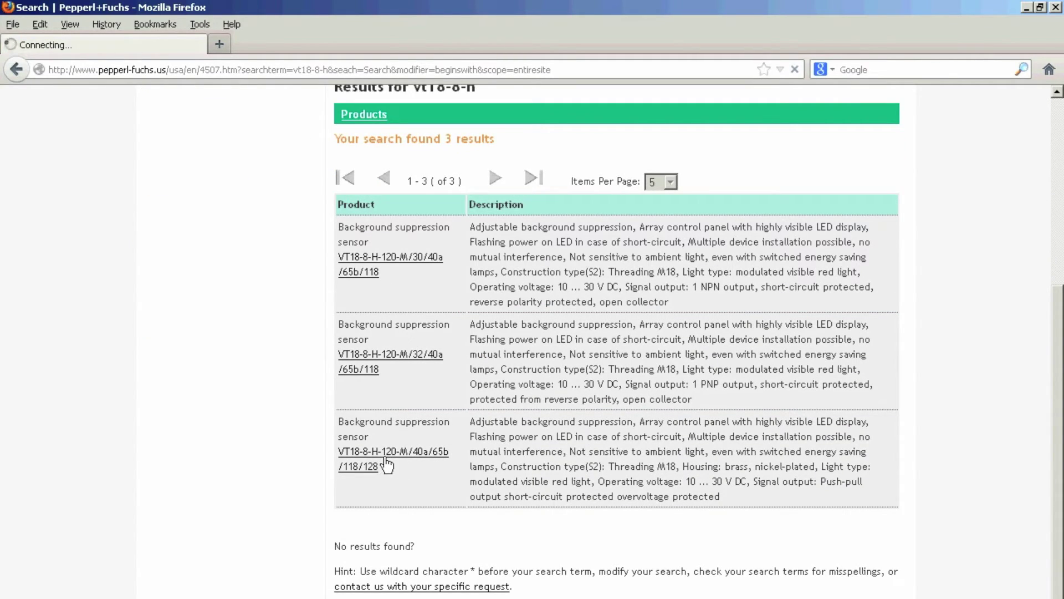
pyautogui.scroll(-7, 428, 466)
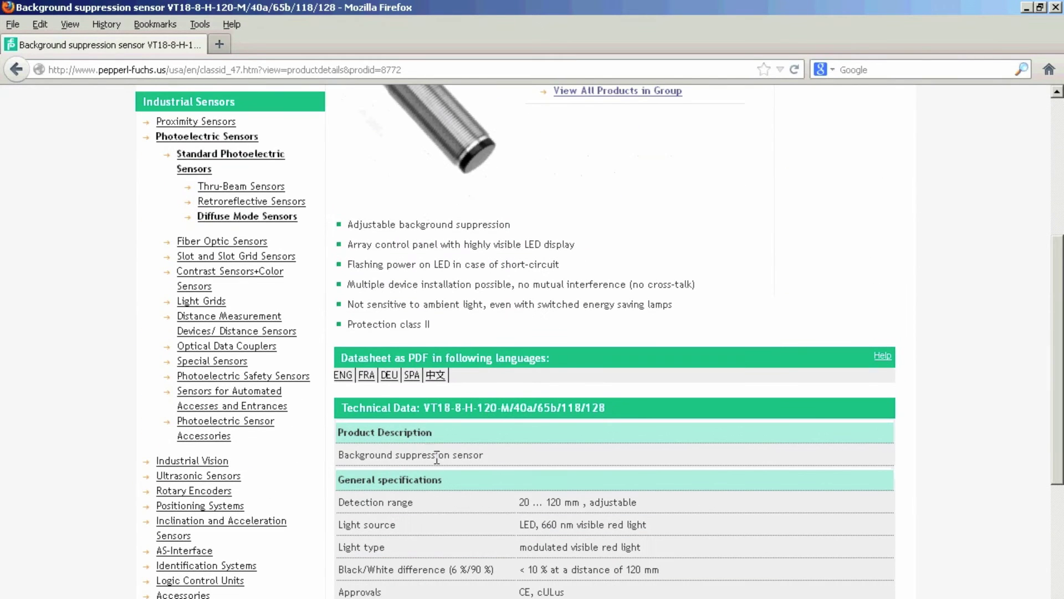
pyautogui.click(343, 375)
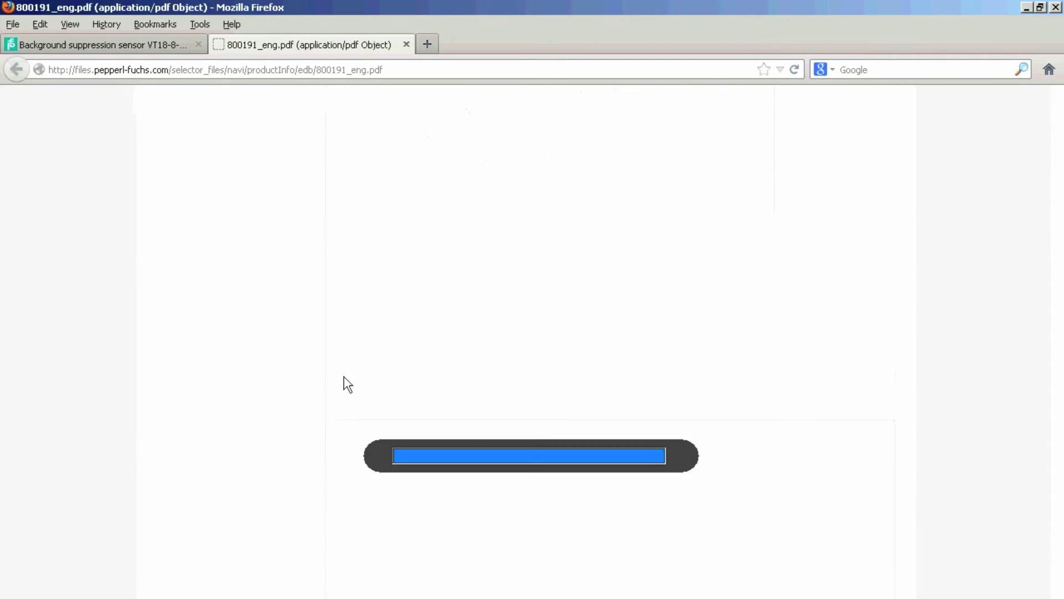
pyautogui.scroll(-10, 347, 380)
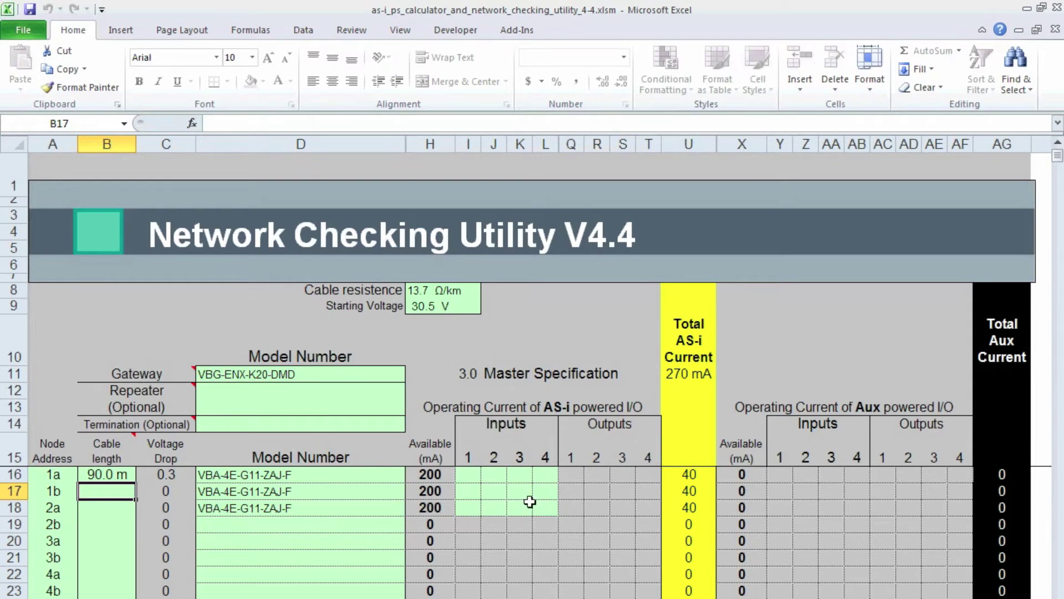
# Step: Enter 35 mA for node 1a's first input and paste it into all inputs of nodes 1a, 1b, 2a
pyautogui.click(469, 474)
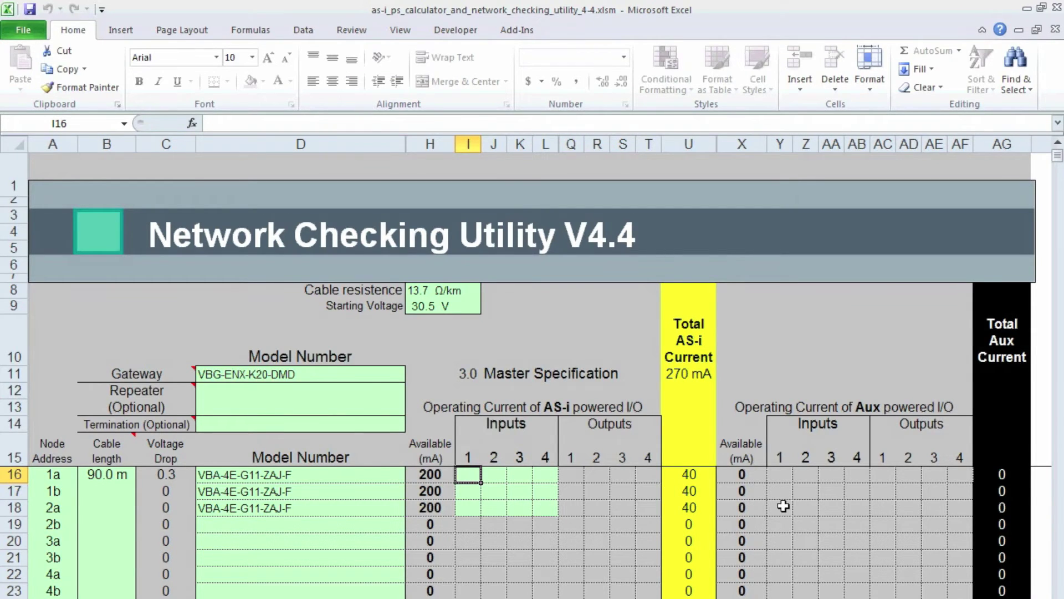
pyautogui.write('35m')
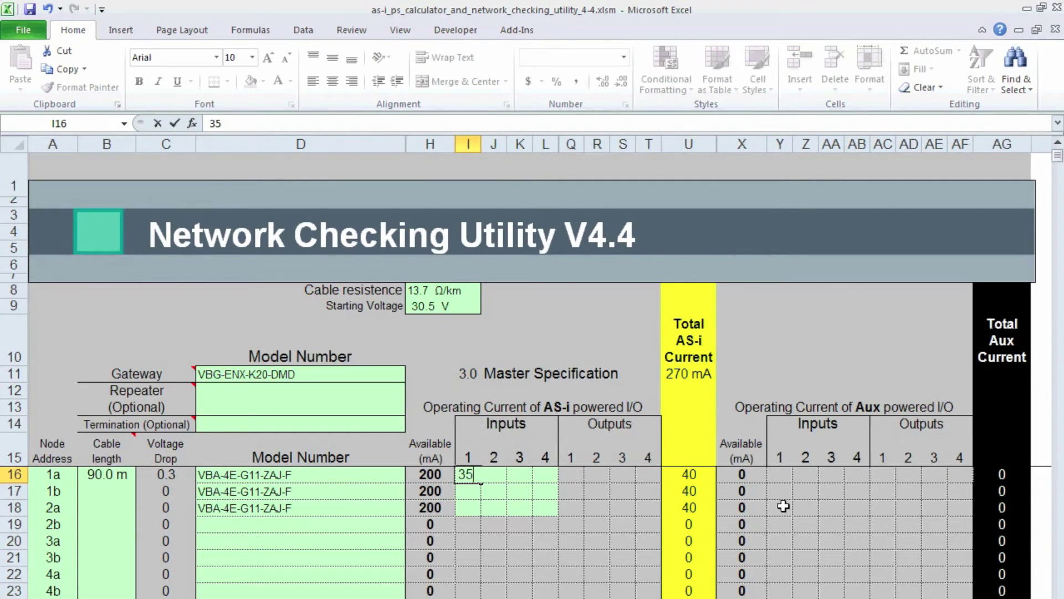
pyautogui.press('Return')
pyautogui.press('Up')
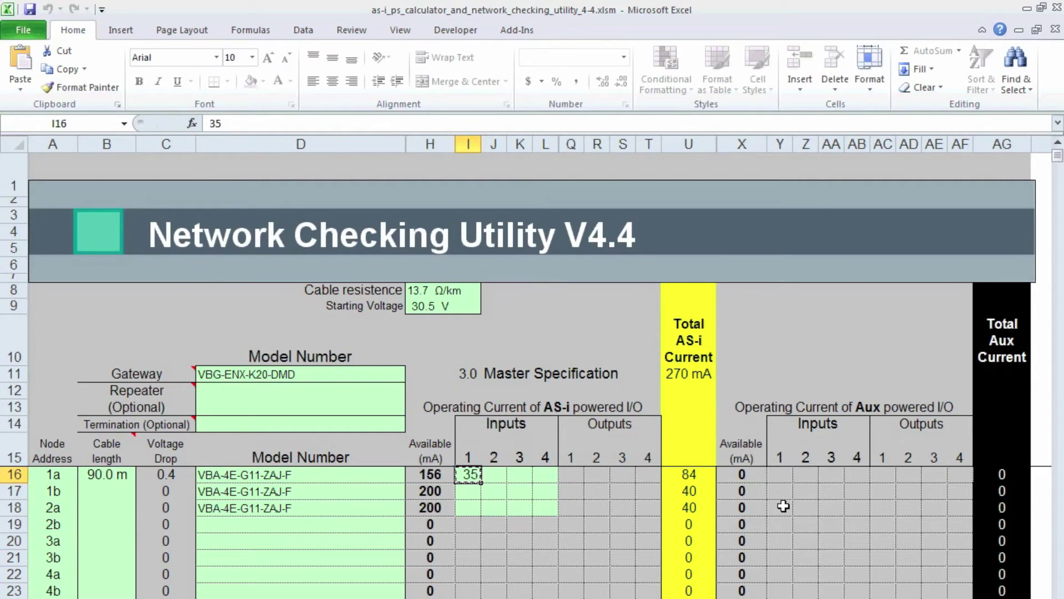
pyautogui.moveTo(495, 477); pyautogui.dragTo(533, 502)
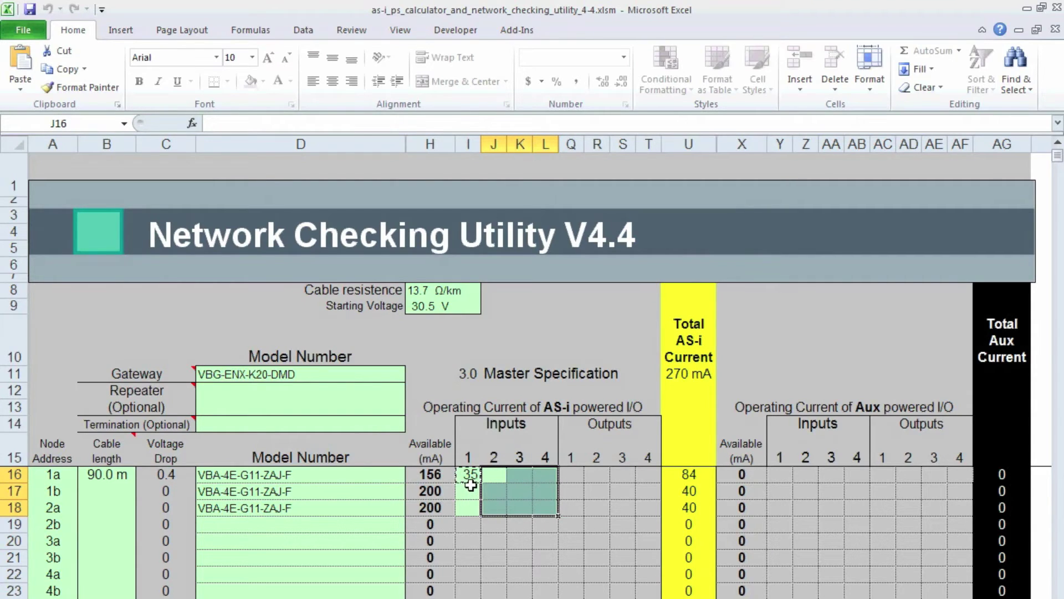
pyautogui.moveTo(471, 486); pyautogui.dragTo(471, 507)
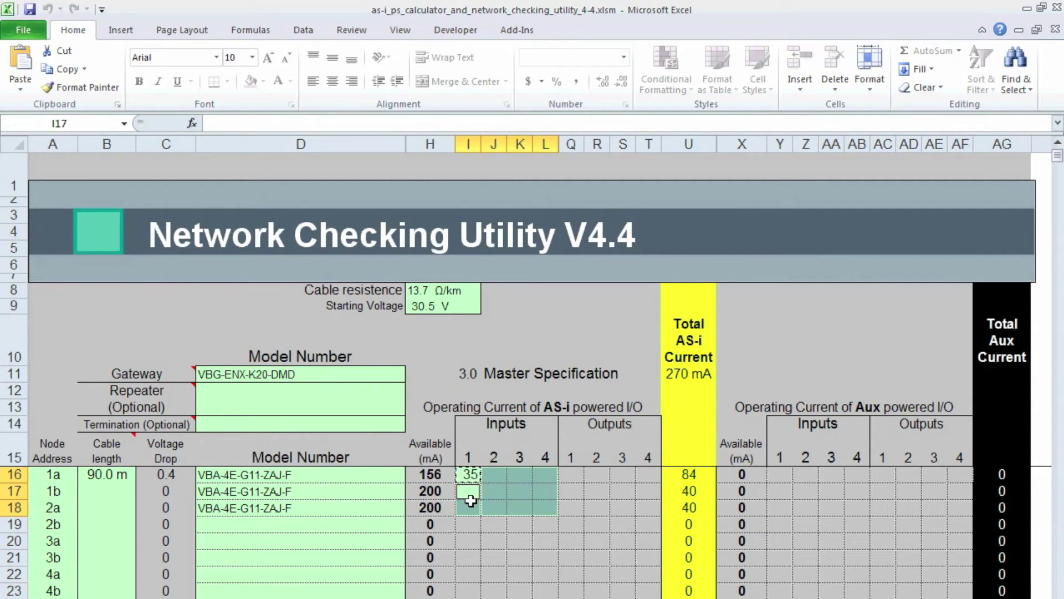
pyautogui.rightClick(499, 502)
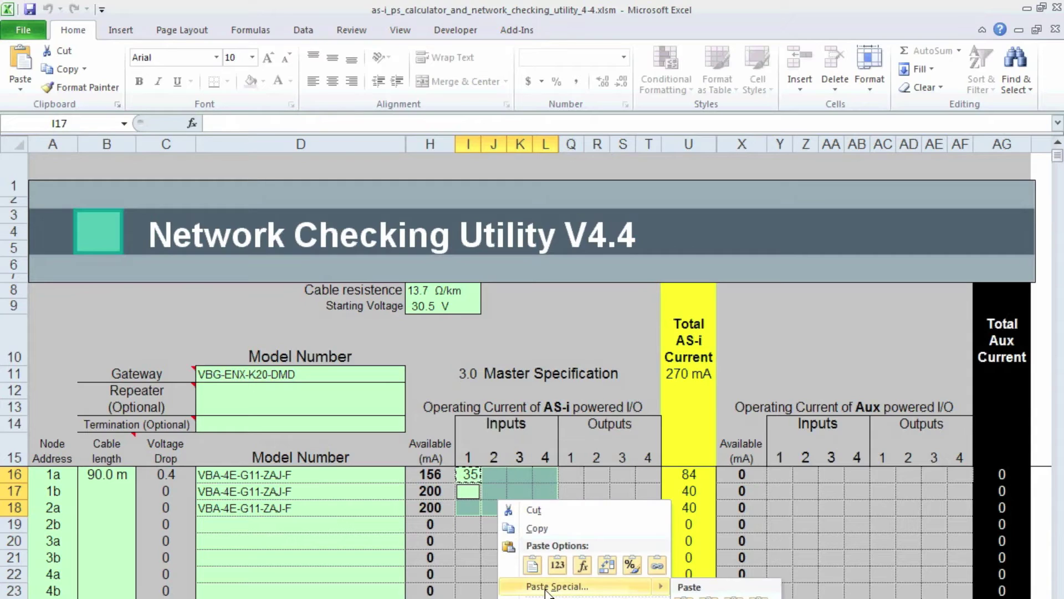
pyautogui.click(531, 565)
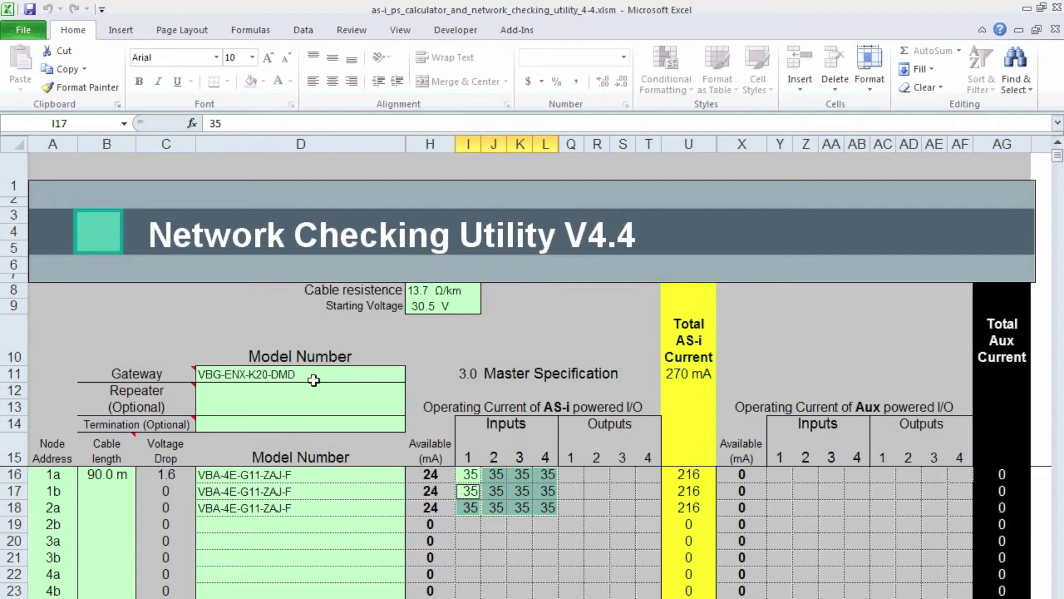
pyautogui.click(419, 302)
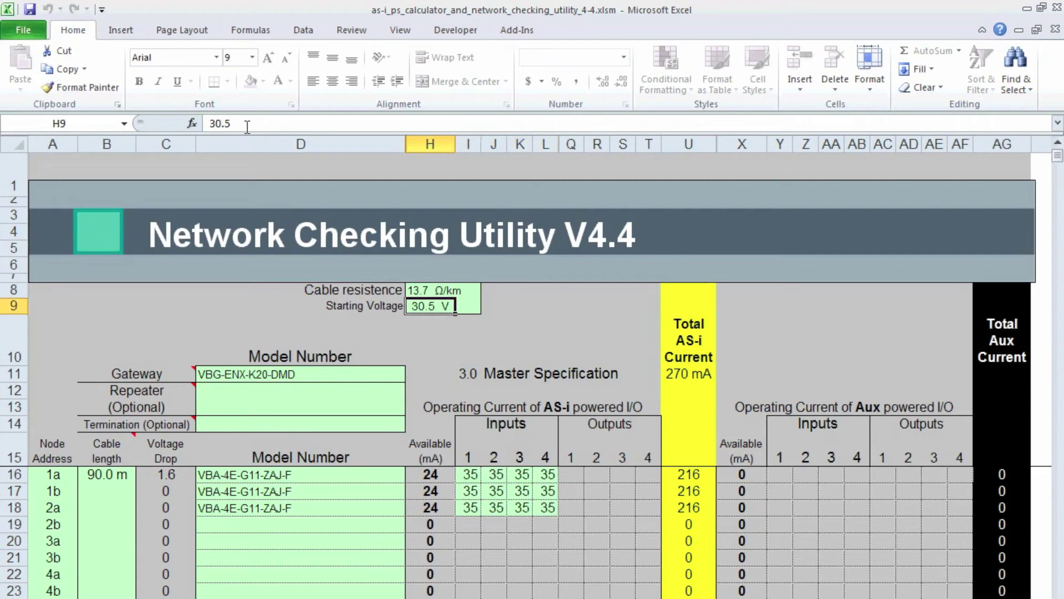
# Step: Change the starting voltage to 30.3 V and check node 1a's 1.6 V drop and voltage level
pyautogui.click(249, 124)
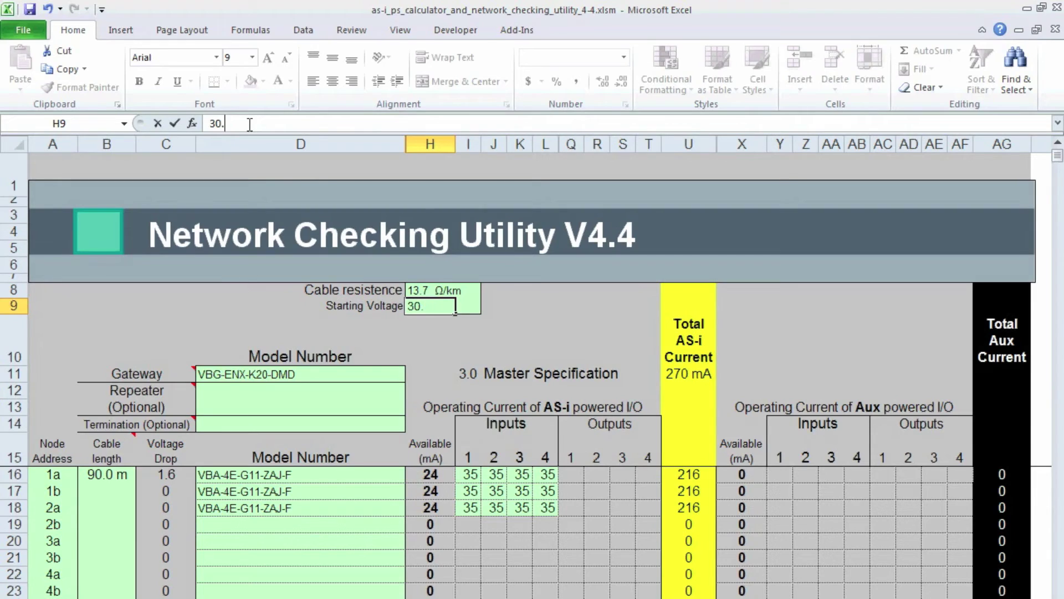
pyautogui.press('Return')
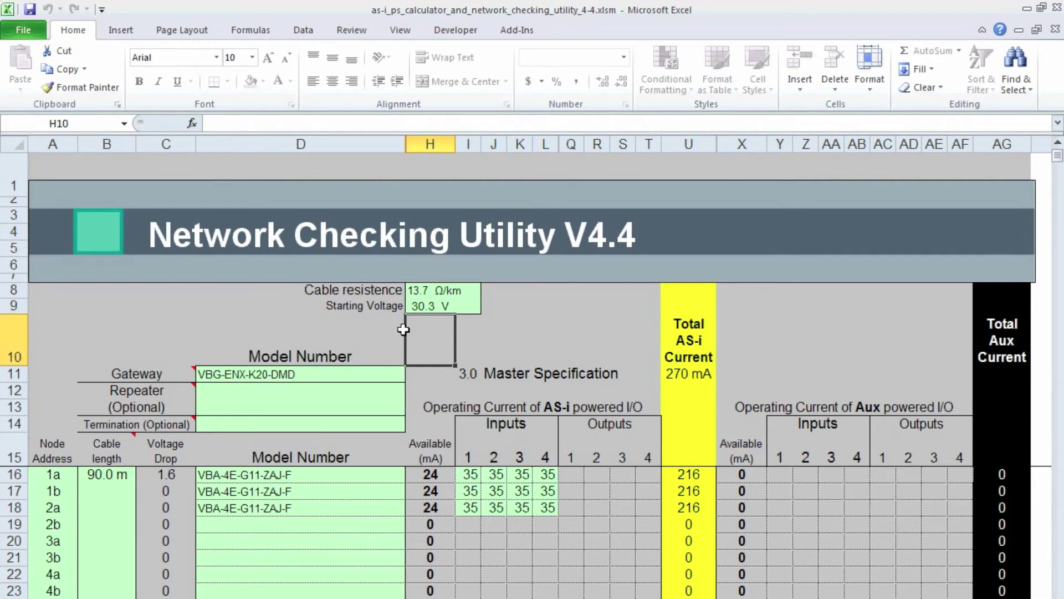
pyautogui.click(178, 479)
pyautogui.scroll(-15, 178, 479)
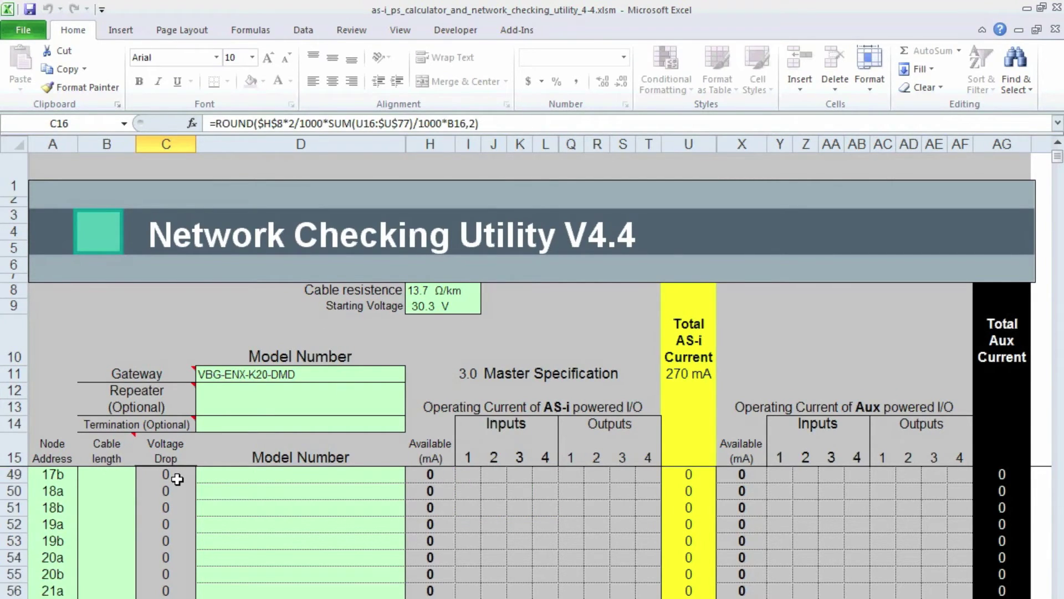
pyautogui.scroll(-6, 177, 479)
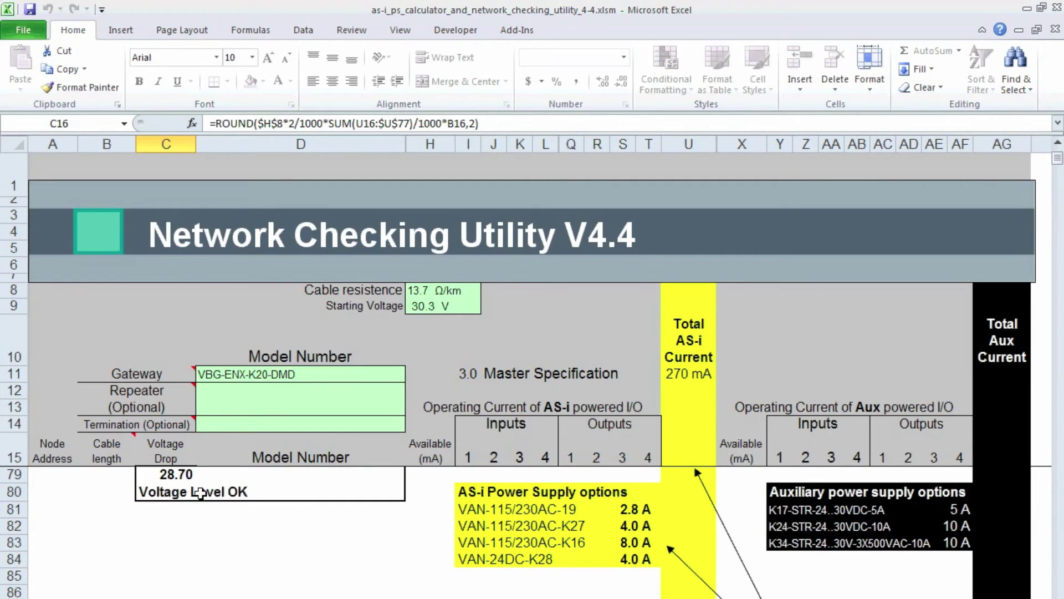
pyautogui.scroll(4, 212, 502)
pyautogui.scroll(17, 212, 503)
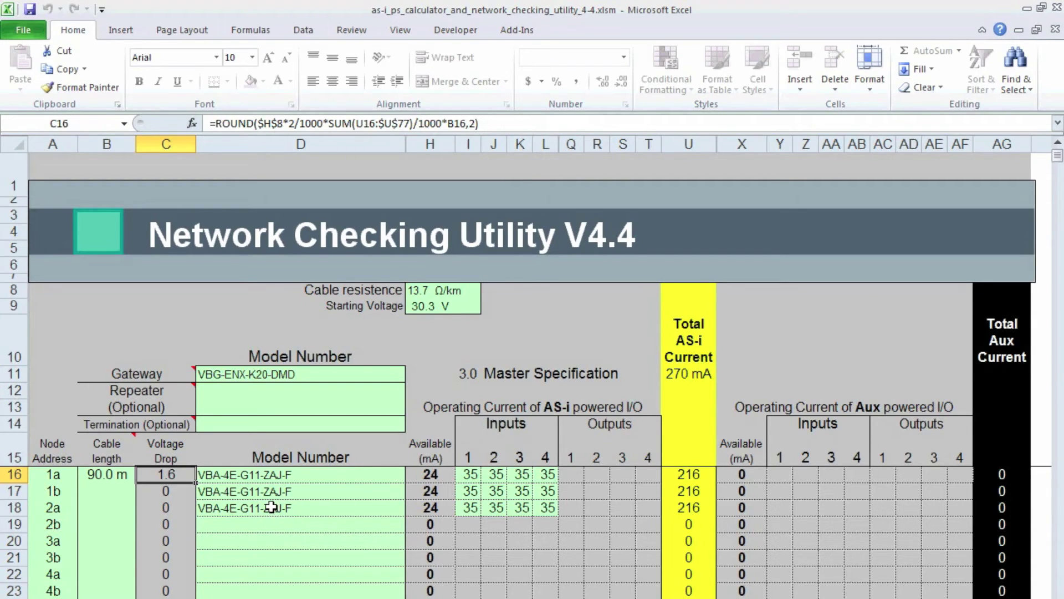
# Step: Copy the VBA-4E-G11-ZAJ-F model from node 2a to nodes 2b through 4b
pyautogui.click(263, 506)
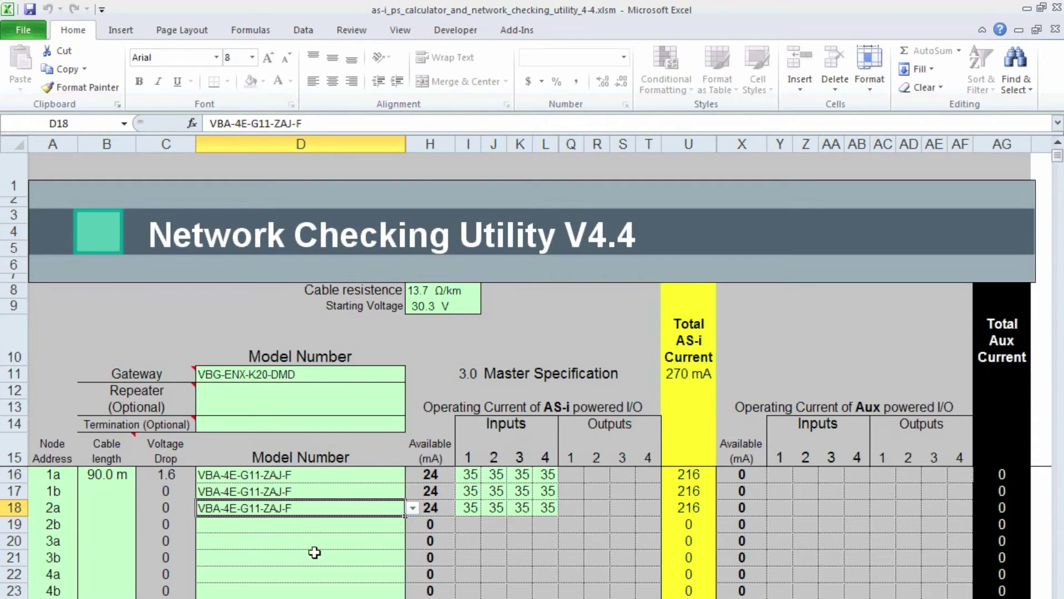
pyautogui.hotkey('ctrl', 'c')
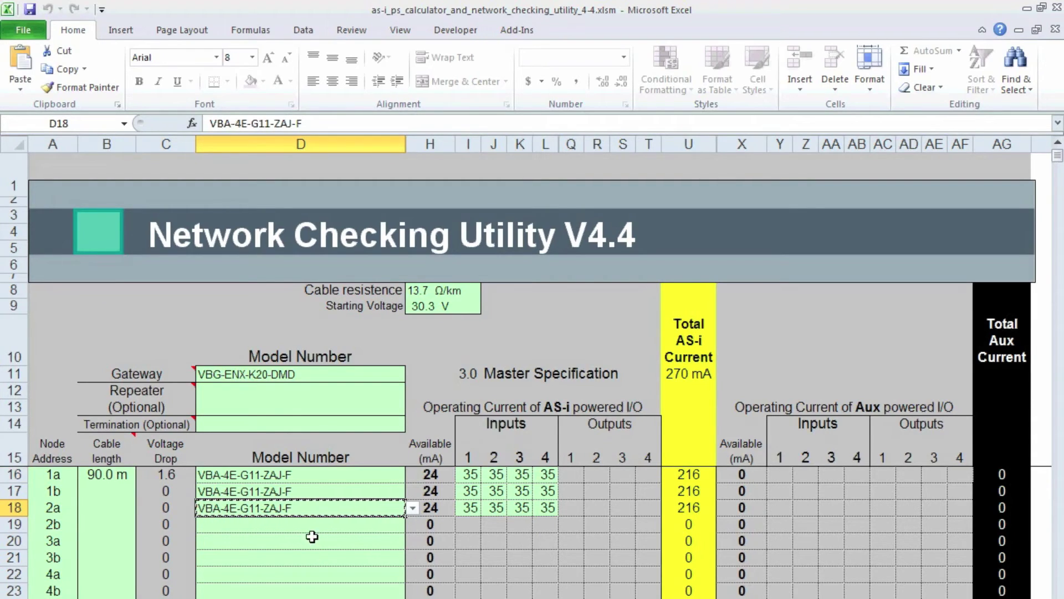
pyautogui.moveTo(314, 524); pyautogui.dragTo(315, 592)
pyautogui.press('Return')
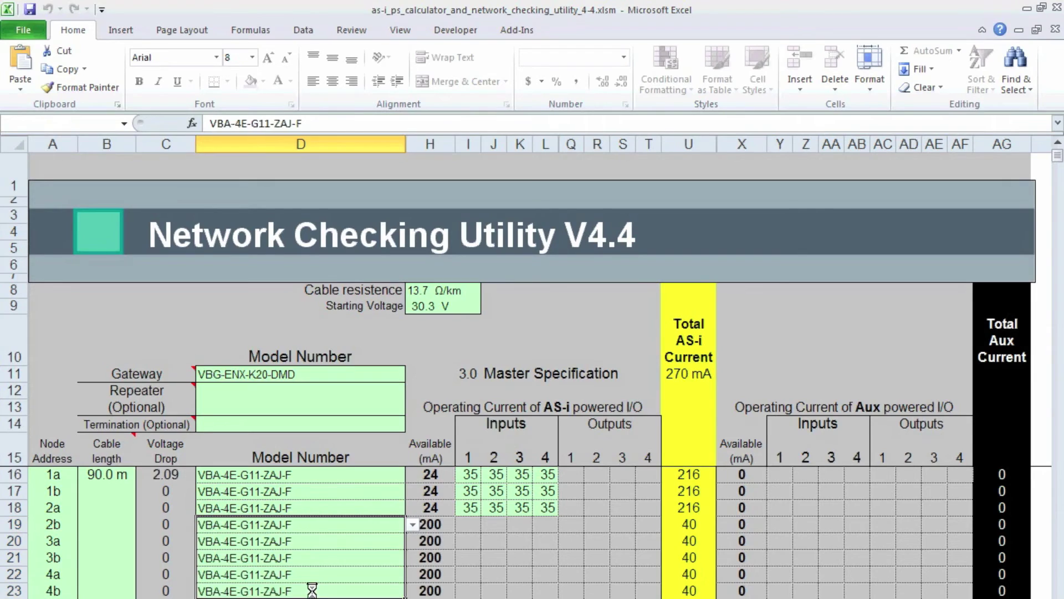
# Step: Copy node 2a's 35 mA input currents to nodes 2b through 4b and recheck the voltage drop
pyautogui.moveTo(473, 508); pyautogui.dragTo(545, 507)
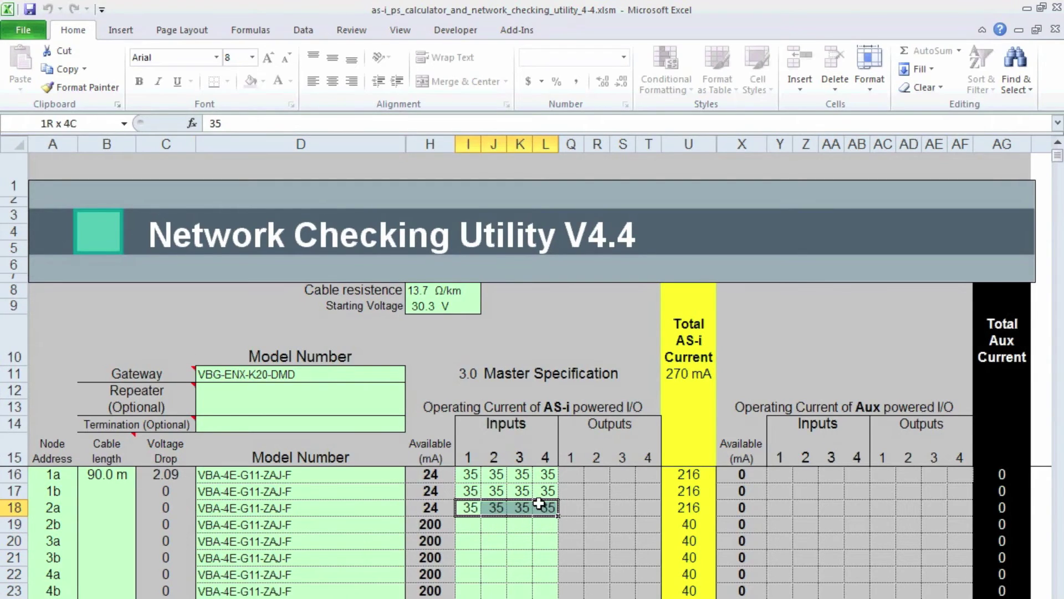
pyautogui.hotkey('ctrl', 'c')
pyautogui.moveTo(472, 529); pyautogui.dragTo(533, 592)
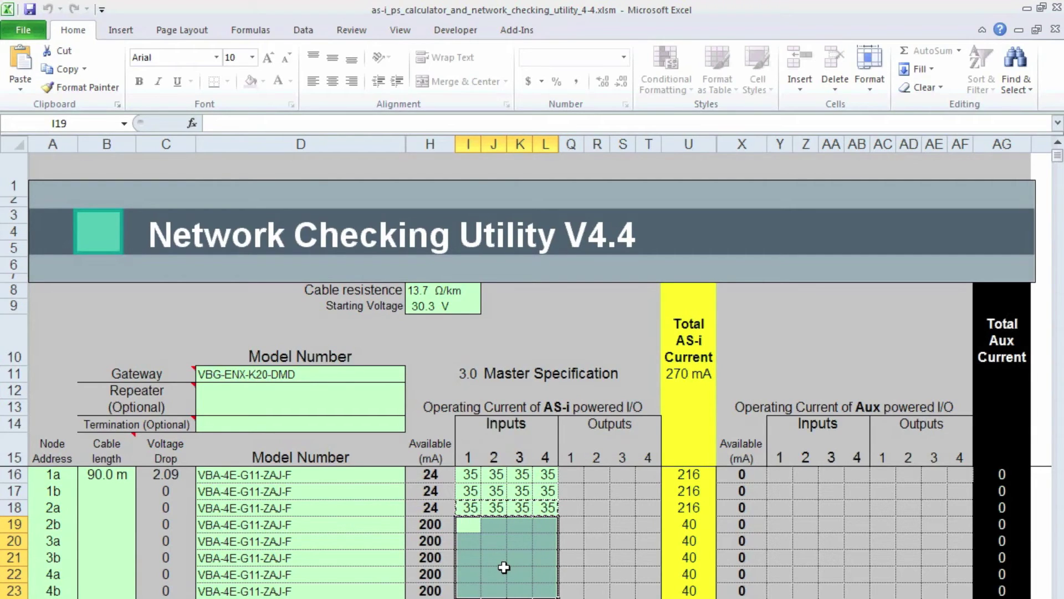
pyautogui.press('Return')
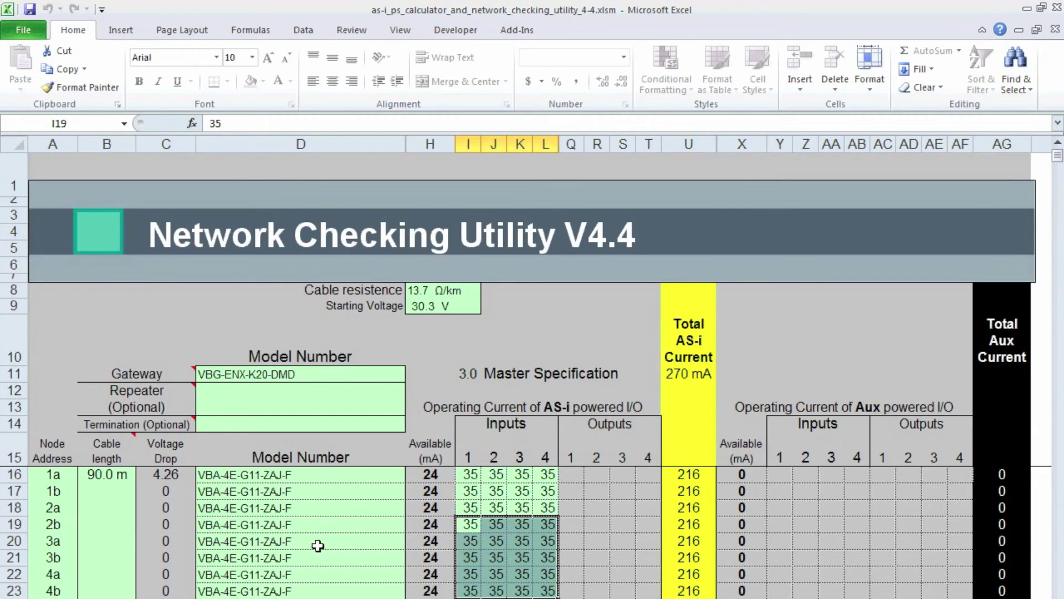
pyautogui.click(173, 476)
pyautogui.scroll(-13, 174, 491)
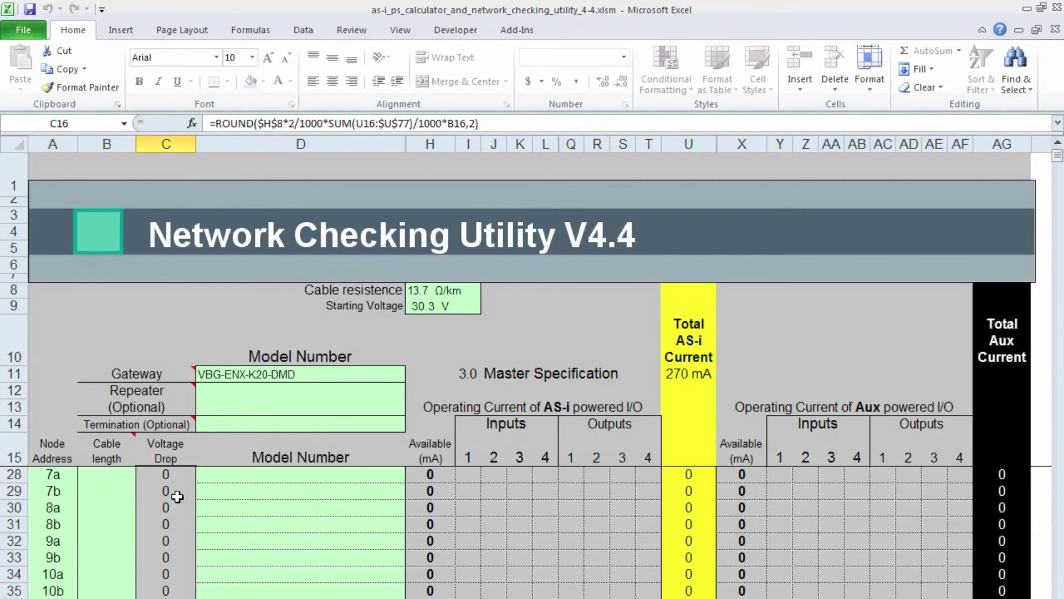
pyautogui.scroll(-6, 177, 501)
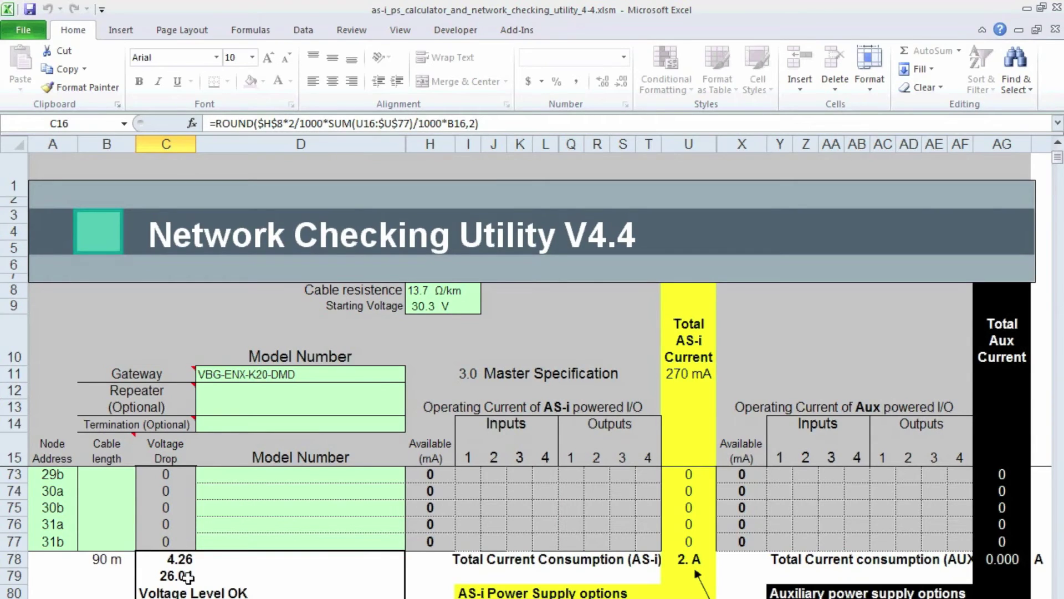
pyautogui.scroll(19, 205, 574)
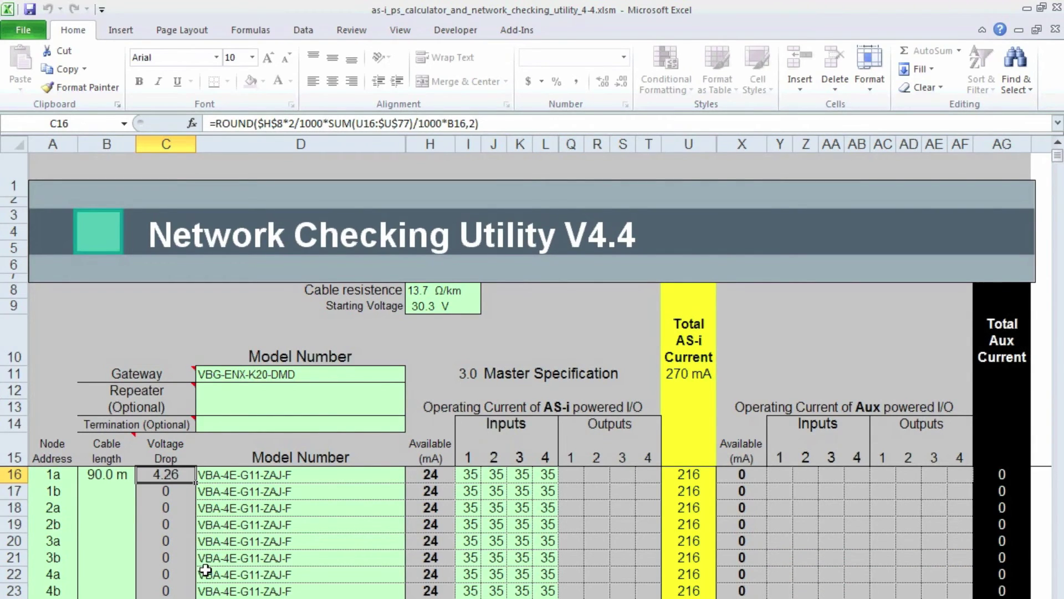
pyautogui.click(261, 592)
# Step: Clear node 4b's module and all four input currents, then confirm the 3.73 V drop
pyautogui.press('Delete')
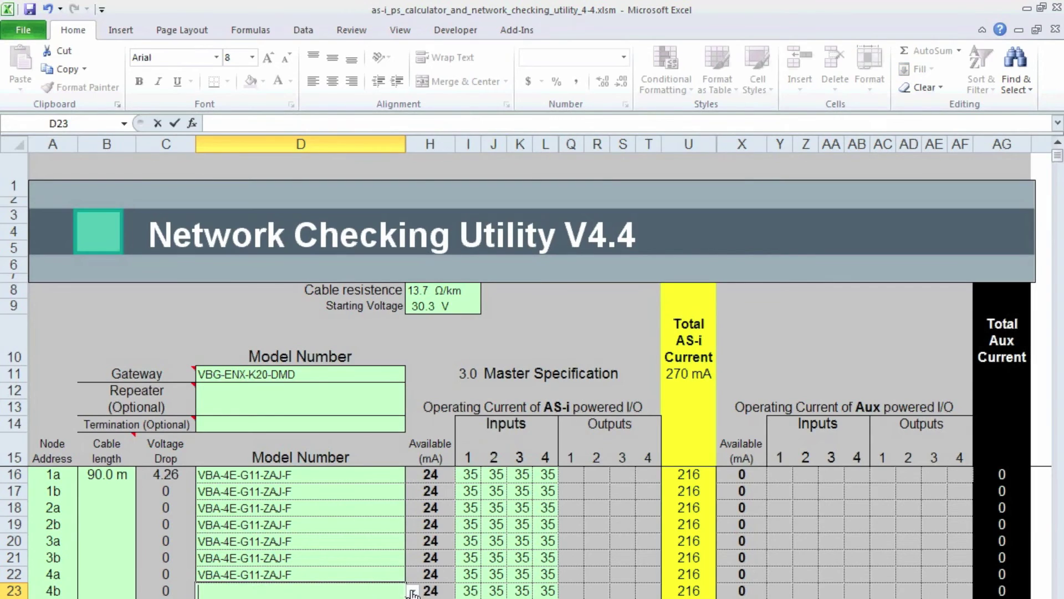
pyautogui.click(441, 592)
pyautogui.moveTo(479, 592); pyautogui.dragTo(546, 591)
pyautogui.press('Delete')
pyautogui.click(521, 591)
pyautogui.press('Delete')
pyautogui.click(522, 573)
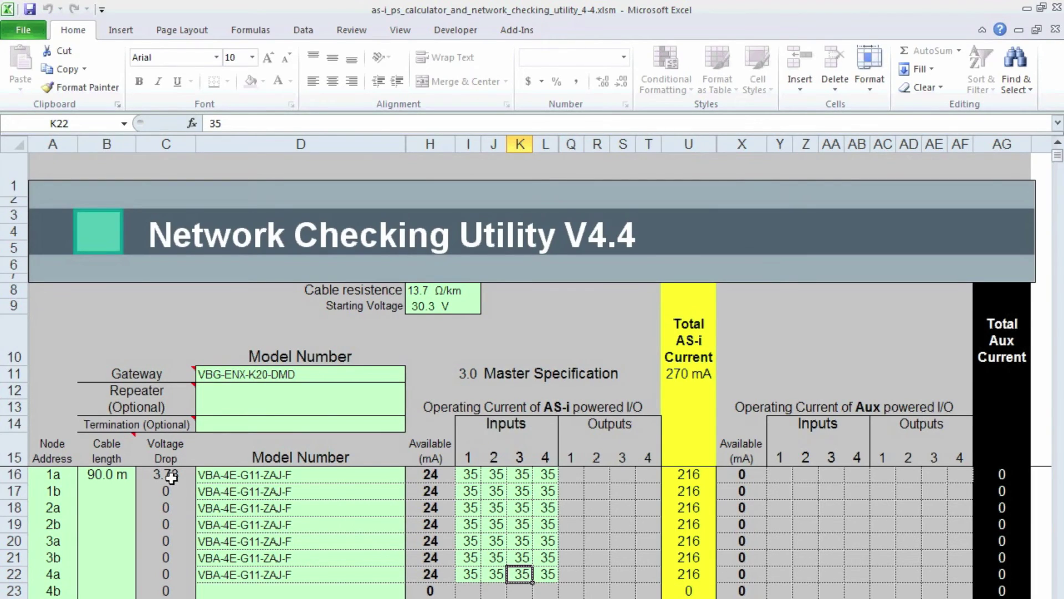
pyautogui.scroll(-20, 186, 546)
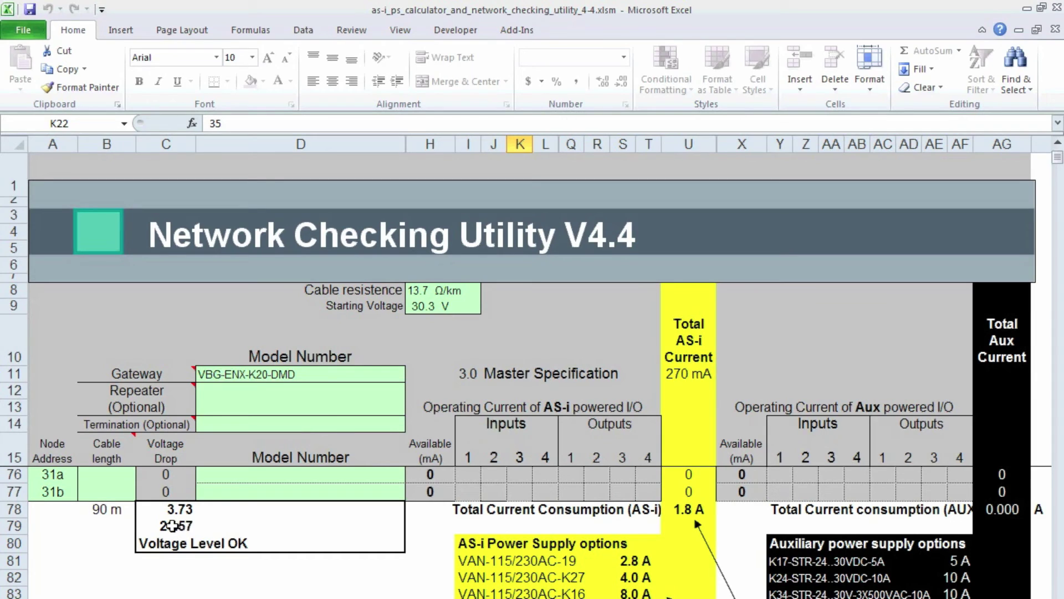
pyautogui.scroll(20, 173, 526)
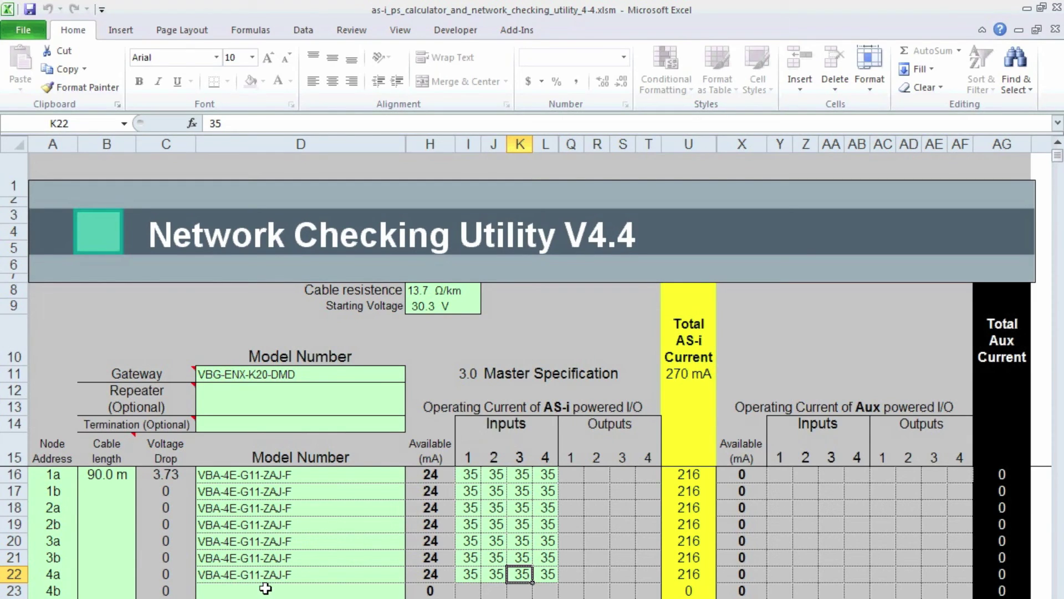
pyautogui.click(265, 589)
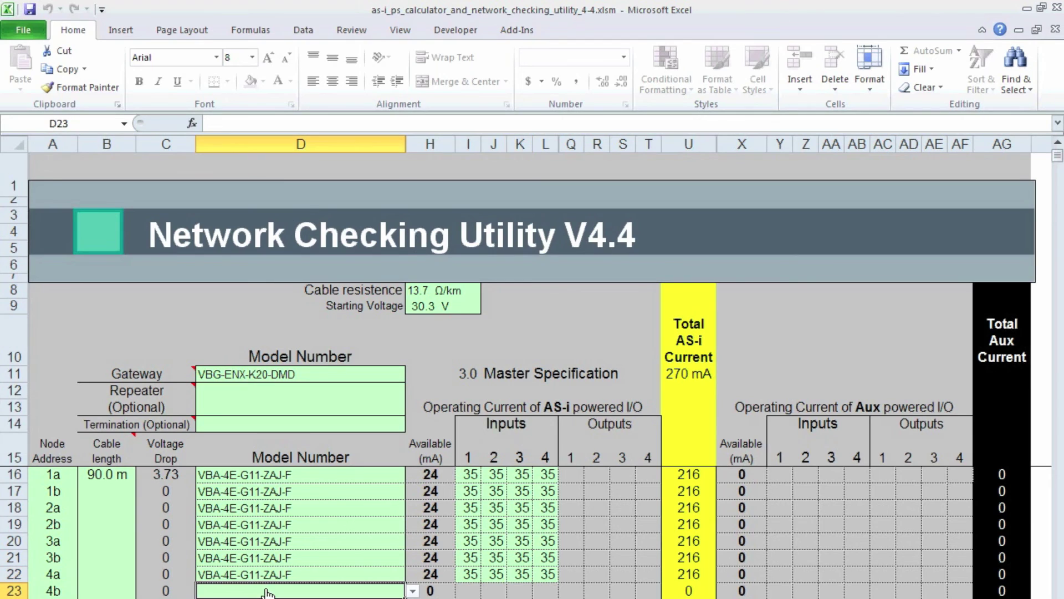